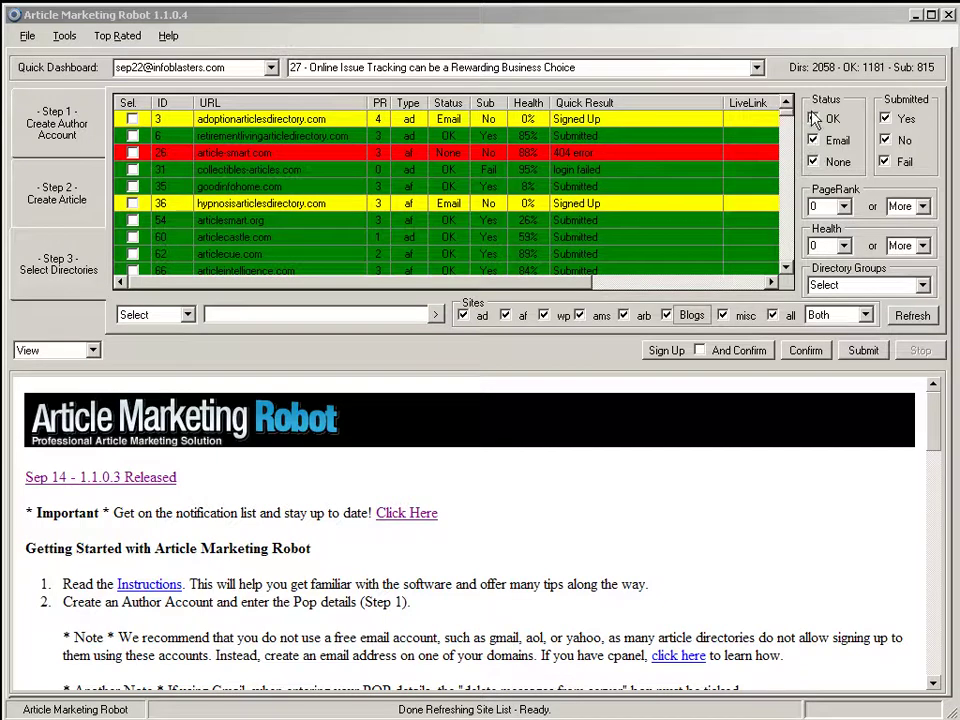
Step: Untick Email, None and Submitted Yes/No, keep only ams sites, and refresh the failed list
{"action": "left_click", "coordinate": [815, 161]}
{"action": "left_click", "coordinate": [814, 140]}
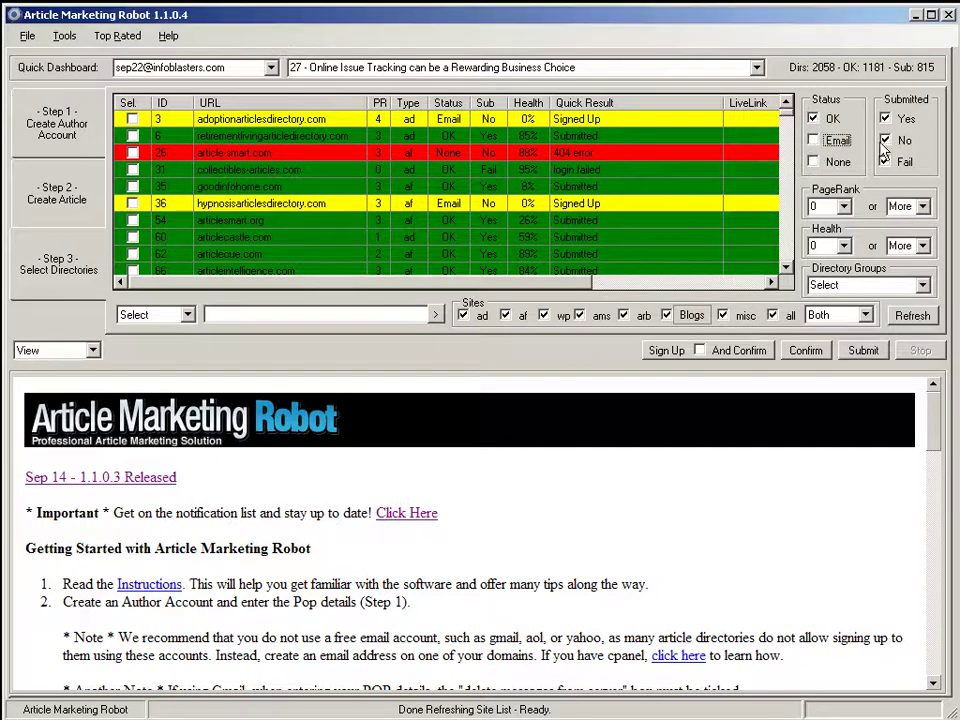
{"action": "left_click", "coordinate": [889, 119]}
{"action": "left_click", "coordinate": [888, 140]}
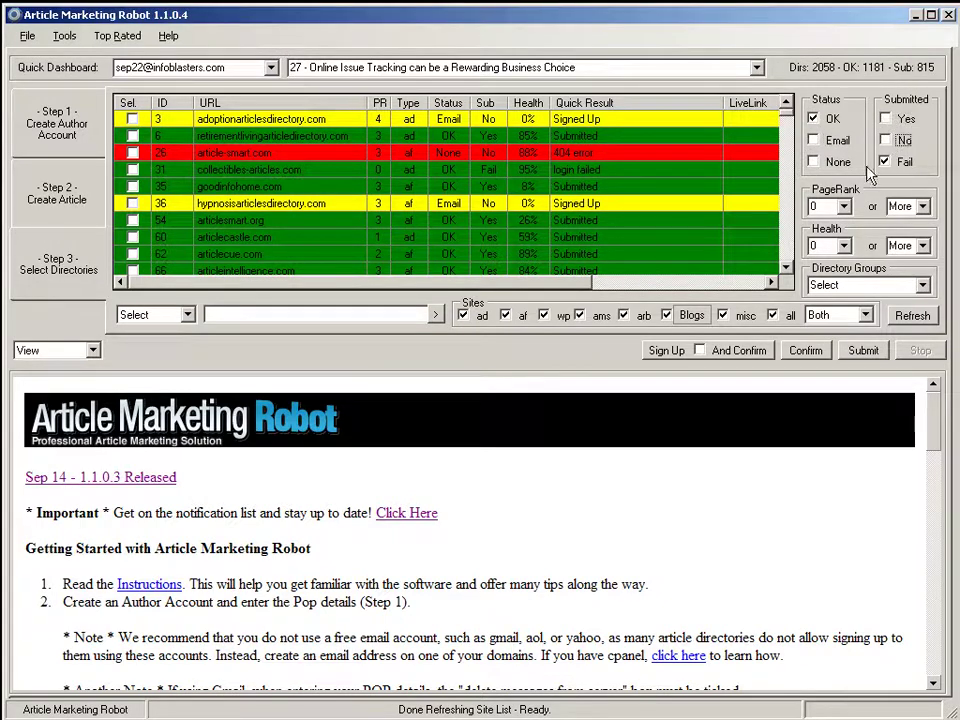
{"action": "left_click", "coordinate": [783, 318]}
{"action": "left_click", "coordinate": [585, 316]}
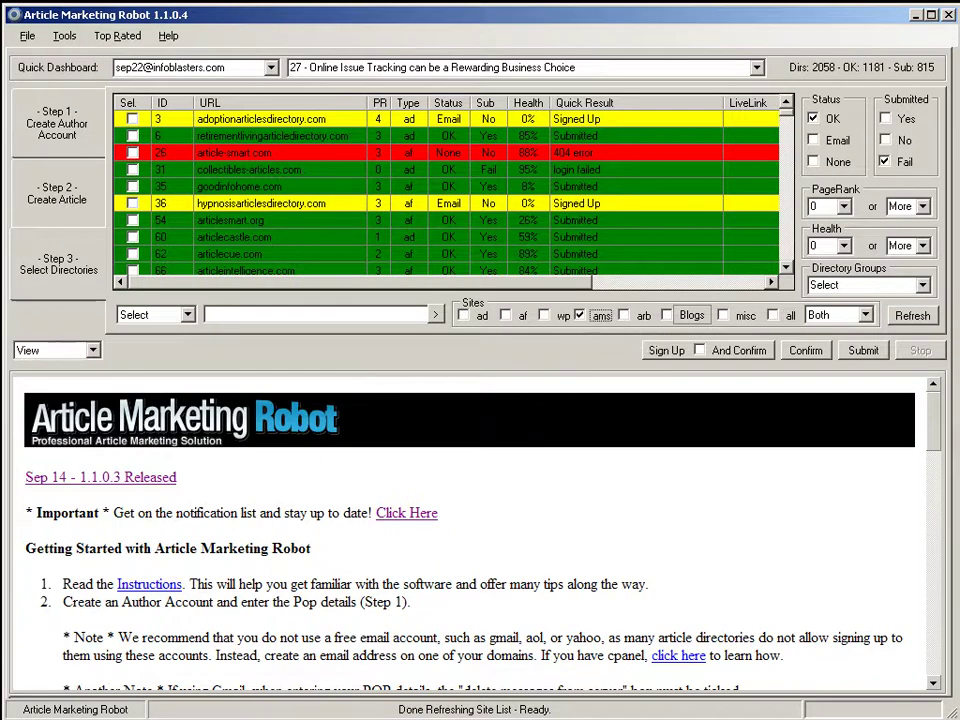
{"action": "left_click", "coordinate": [913, 318]}
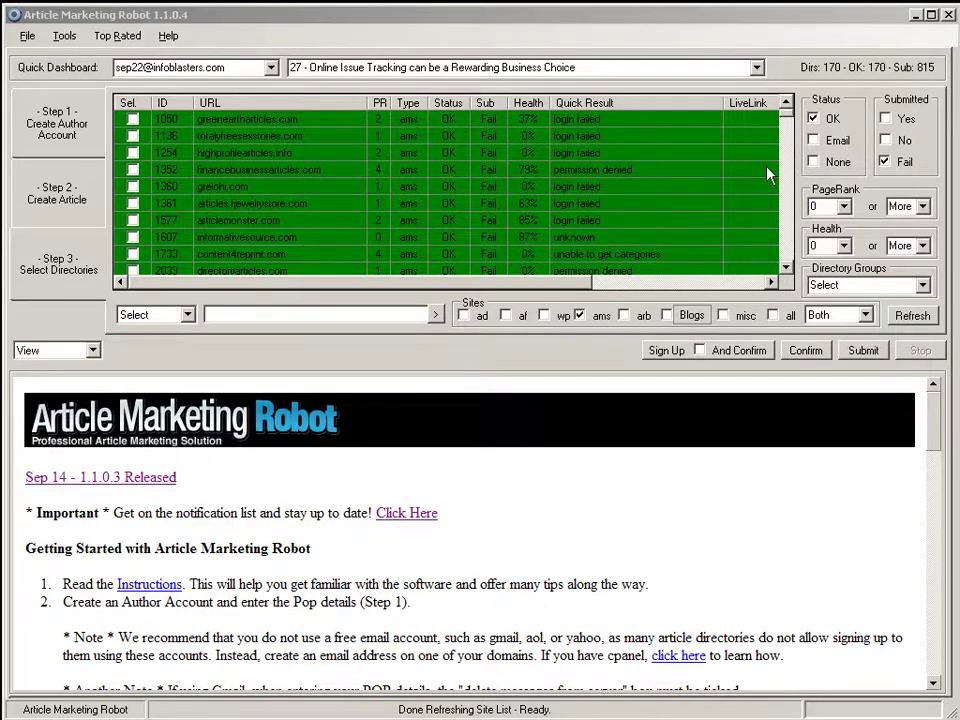
Step: Filter the list by 'adviceneeded' and open adviceneeded.co.uk in Firefox with Nav To
{"action": "left_click", "coordinate": [263, 315]}
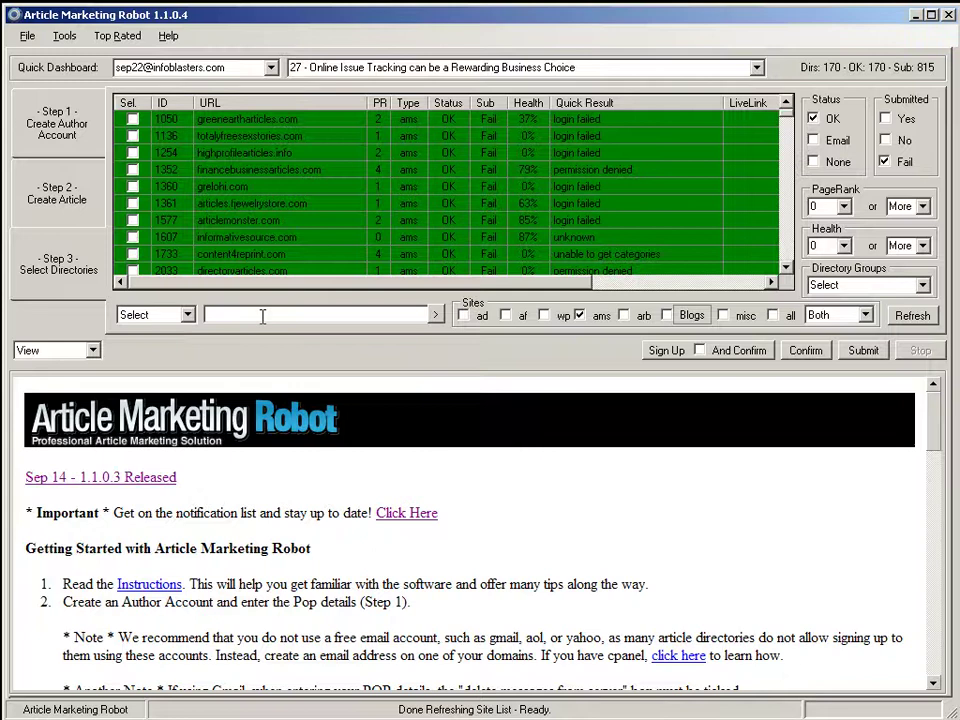
{"action": "type", "text": "adviceneeded"}
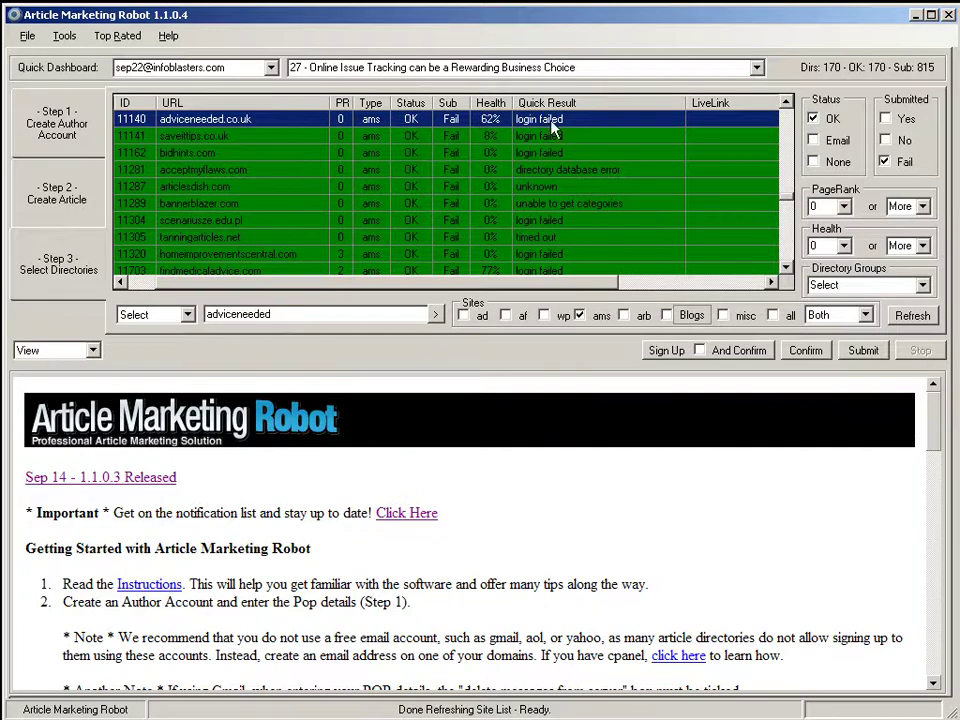
{"action": "right_click", "coordinate": [652, 121]}
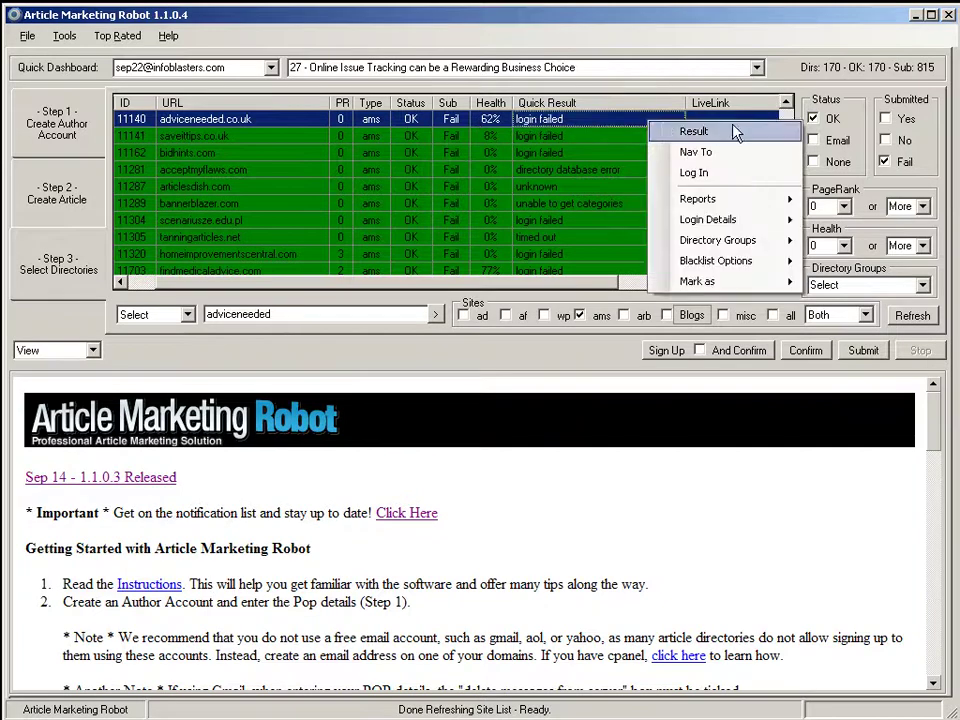
{"action": "left_click", "coordinate": [689, 154]}
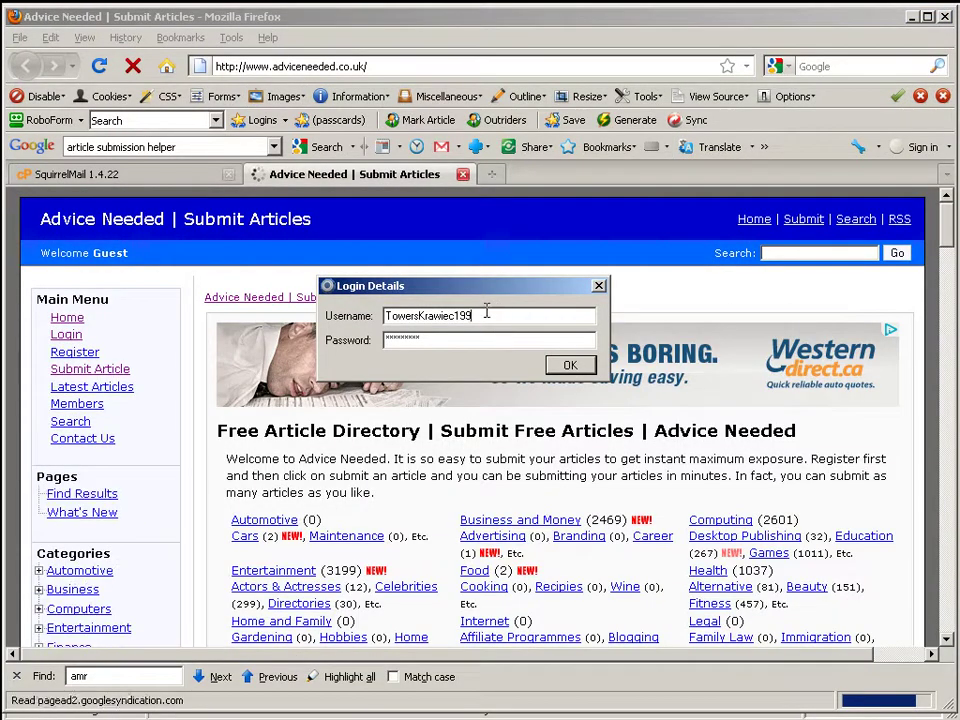
Step: Log in to Advice Needed with the stored username, password and the captcha code
{"action": "left_click", "coordinate": [599, 287]}
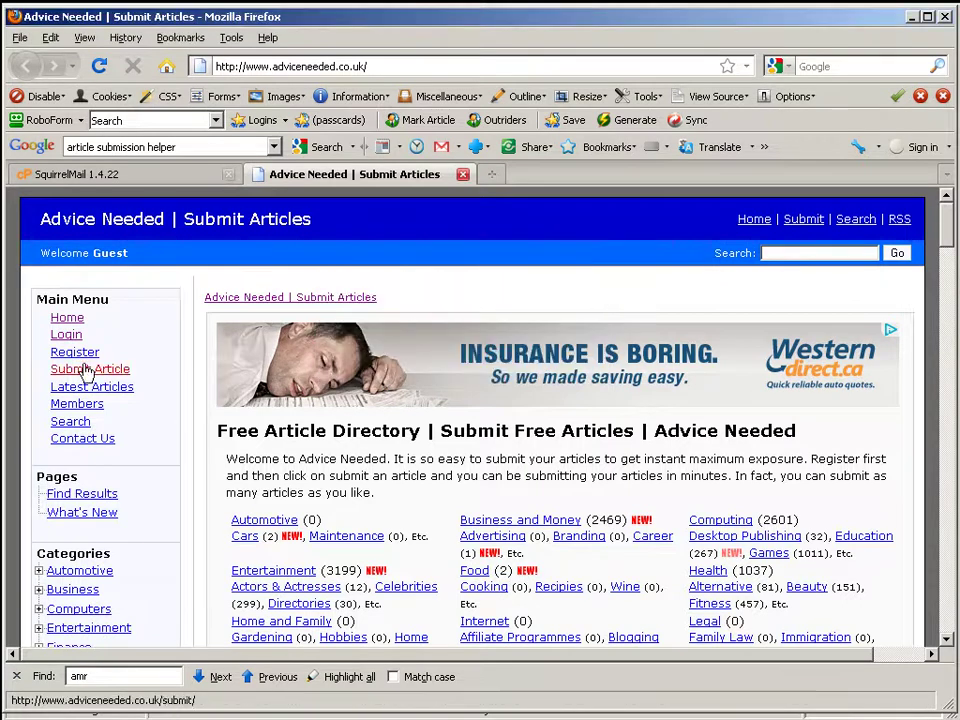
{"action": "left_click", "coordinate": [67, 336]}
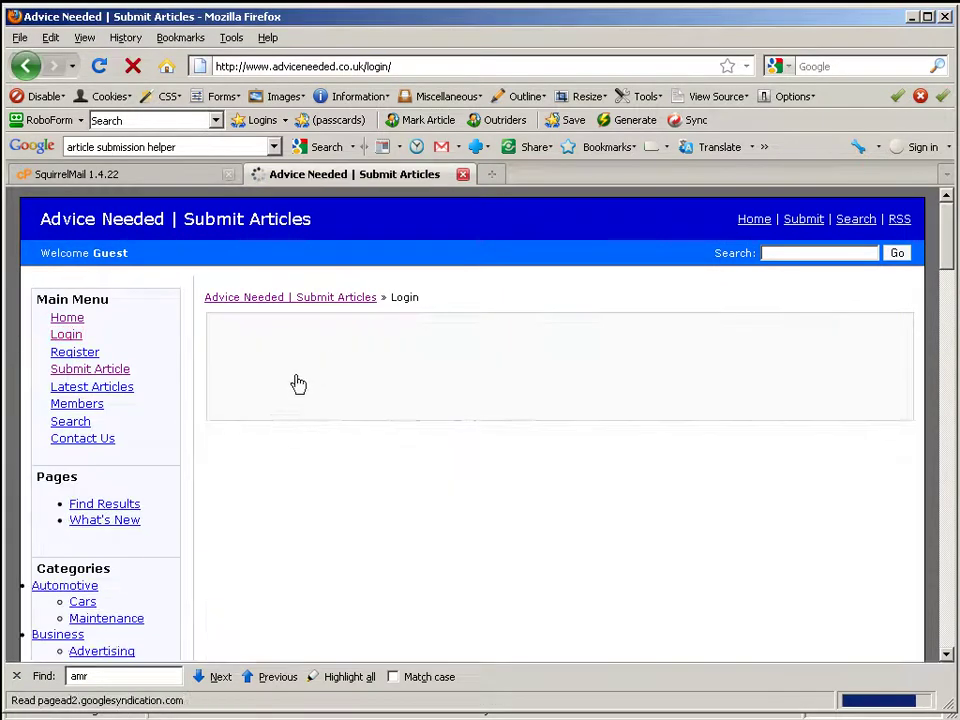
{"action": "key", "text": "ctrl+v"}
{"action": "key", "text": "Tab"}
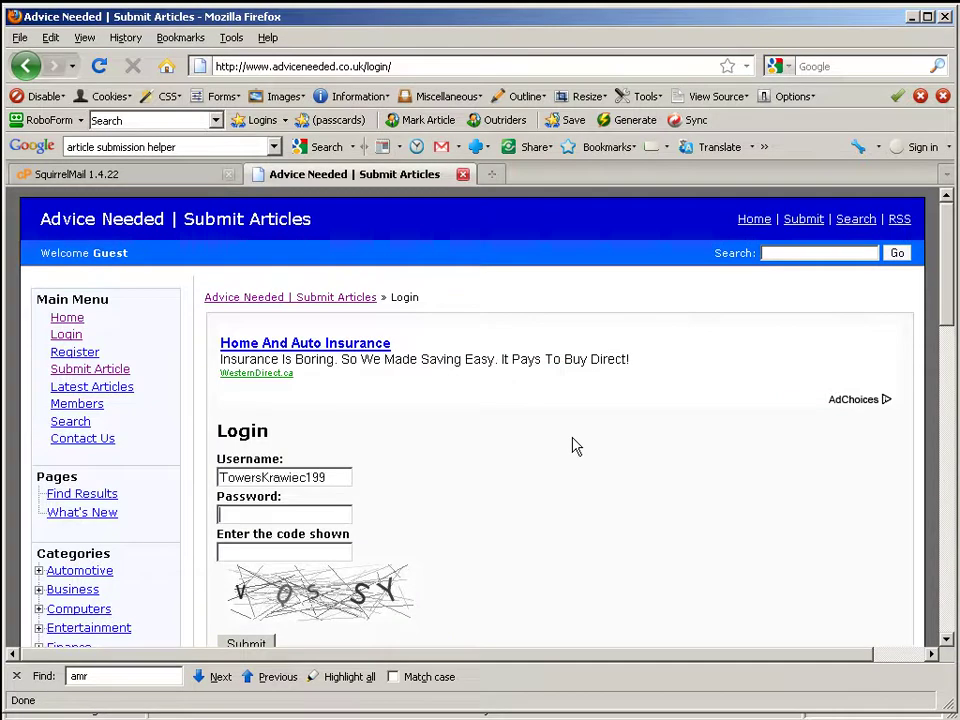
{"action": "type", "text": "**********"}
{"action": "key", "text": "Tab"}
{"action": "type", "text": "VQSS"}
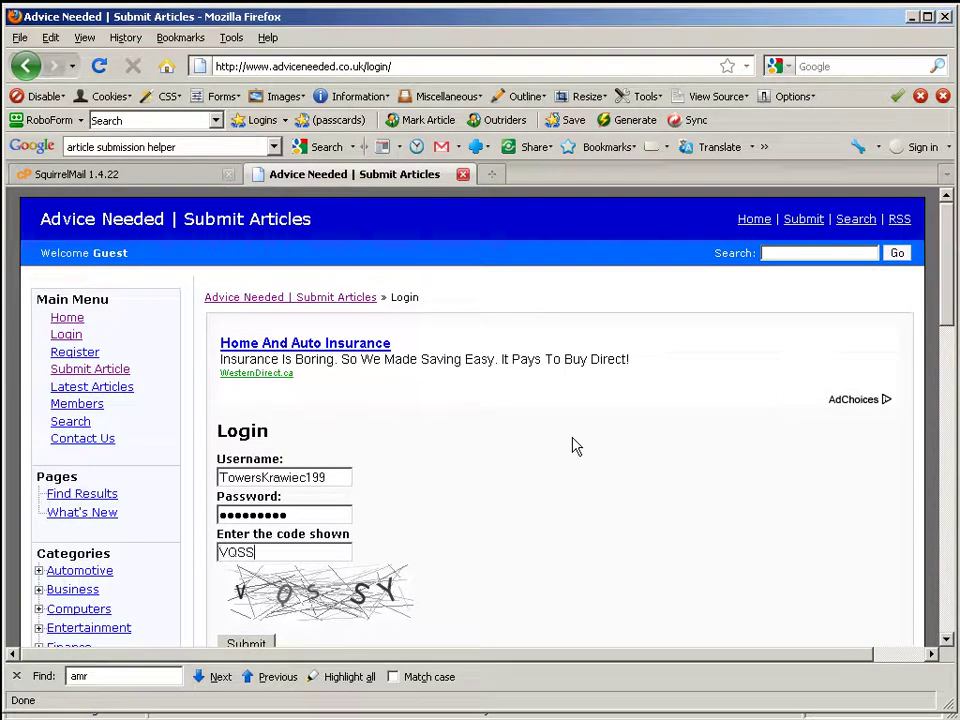
{"action": "type", "text": "Y"}
{"action": "key", "text": "Return"}
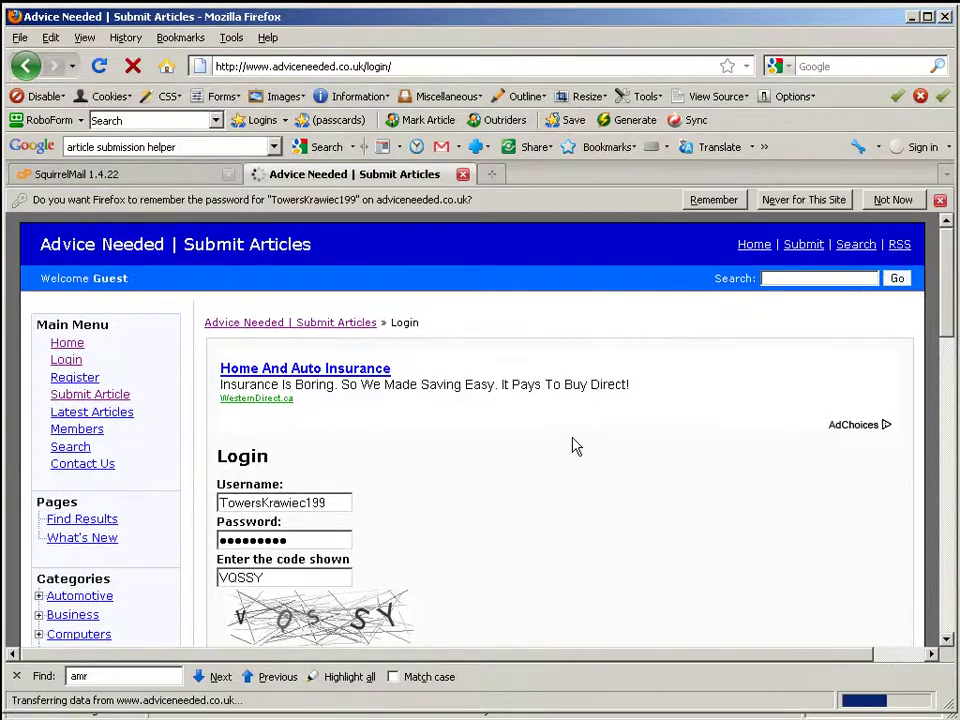
Step: Continue to the Submit Article page and highlight its 'must be logged in' message
{"action": "left_click", "coordinate": [228, 418]}
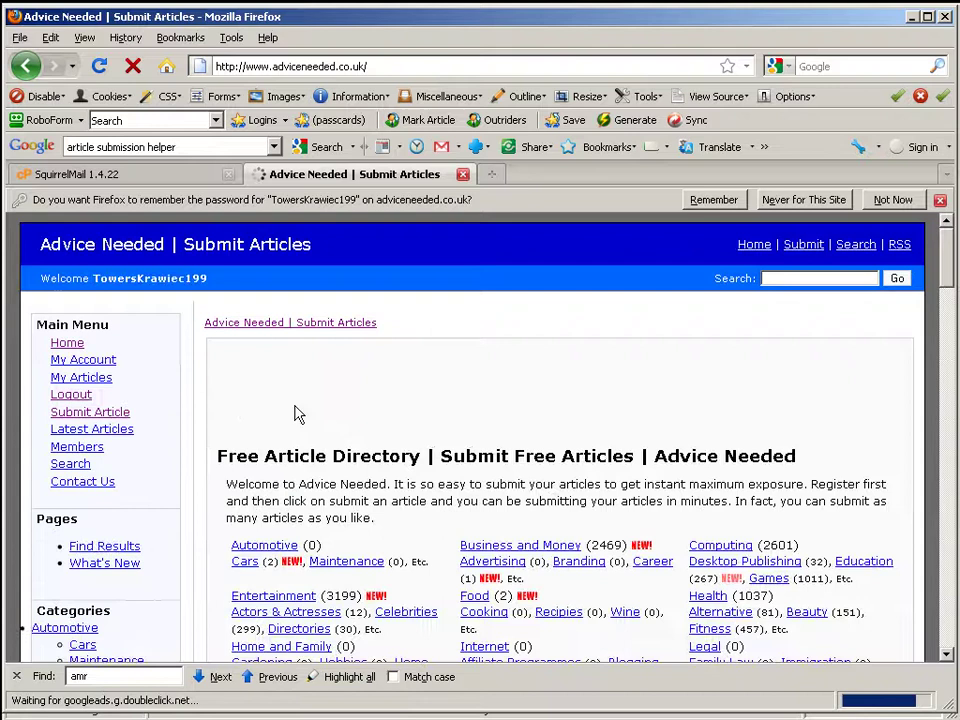
{"action": "left_click", "coordinate": [88, 420]}
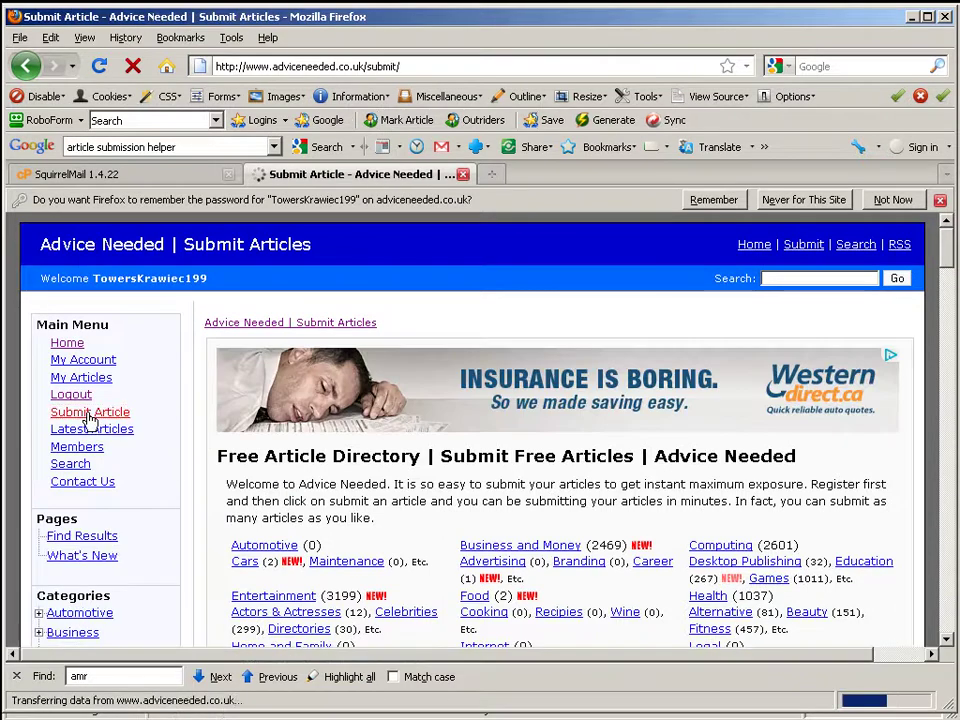
{"action": "left_click_drag", "start_coordinate": [458, 398], "coordinate": [215, 400]}
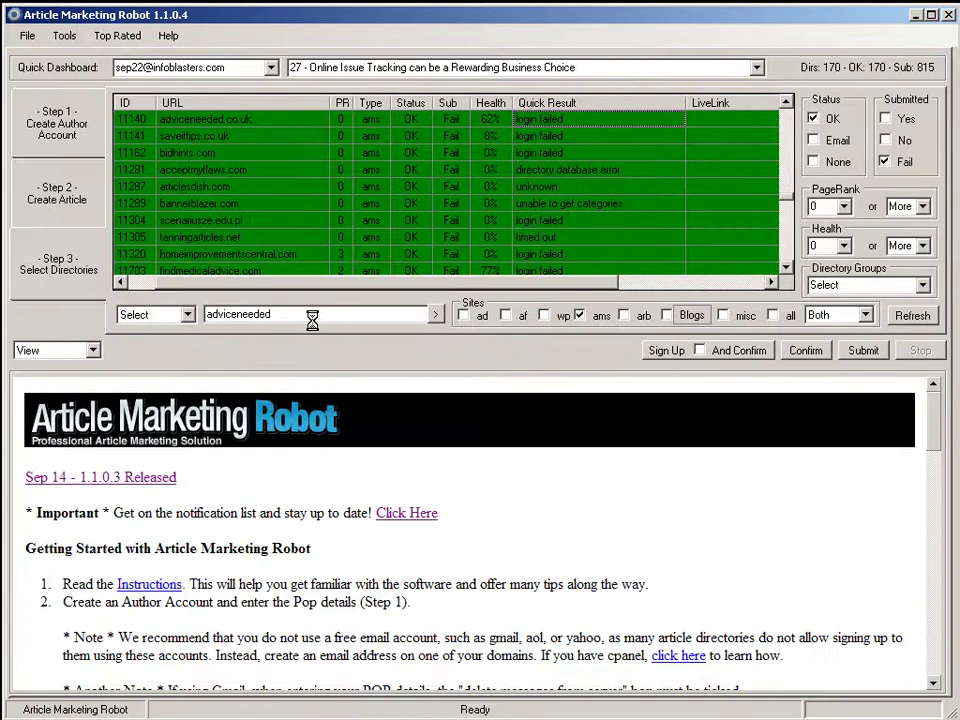
Step: Replace the filter with 'ukarticles' and open ukarticles.info in Firefox with Nav To
{"action": "double_click", "coordinate": [314, 315]}
{"action": "key", "text": "BackSpace"}
{"action": "type", "text": "ukarticles"}
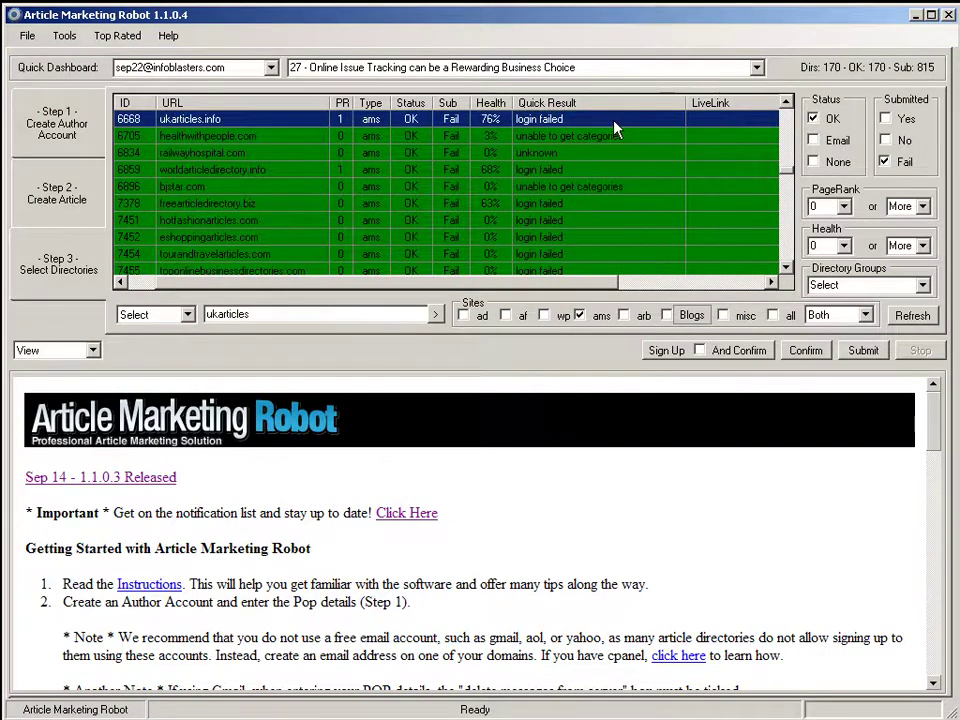
{"action": "right_click", "coordinate": [614, 124]}
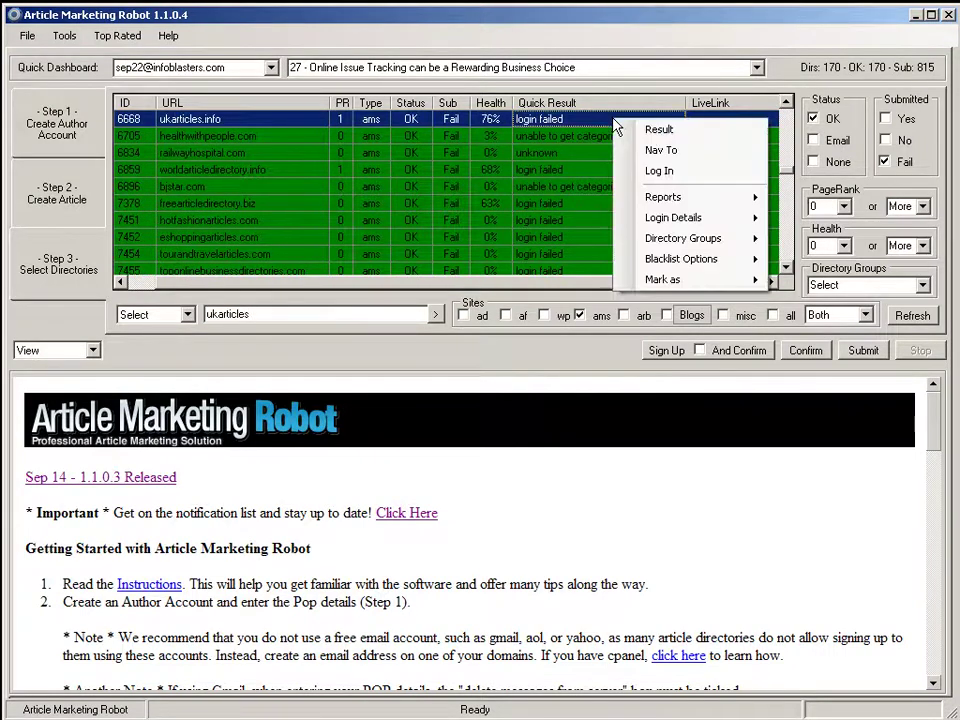
{"action": "left_click", "coordinate": [672, 152]}
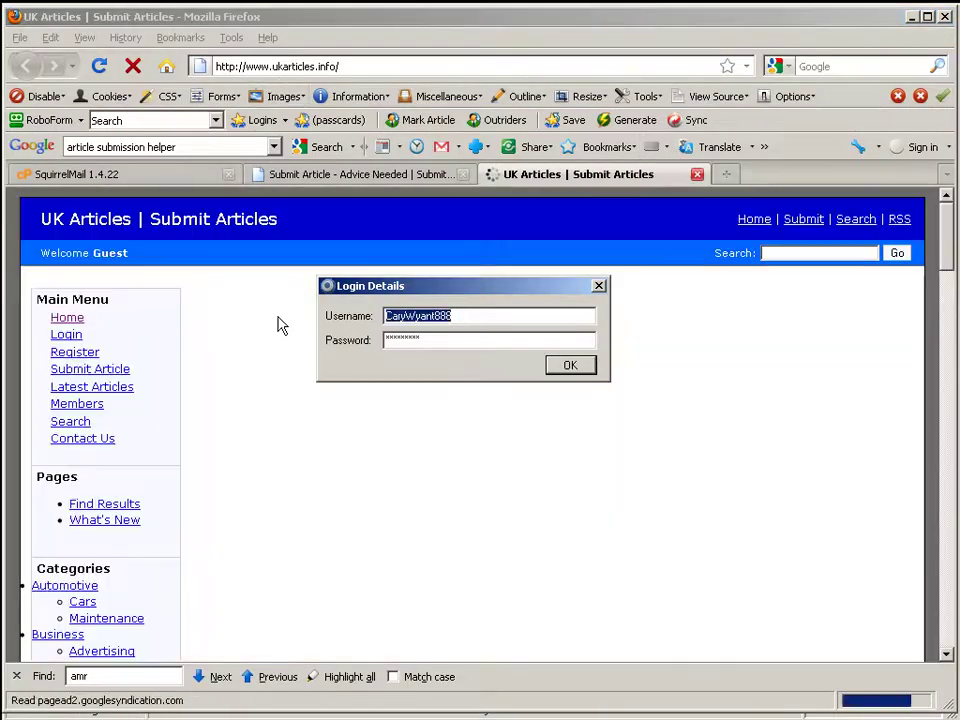
Step: Log in to UK Articles with the stored username, password and the verification code
{"action": "left_click", "coordinate": [598, 286]}
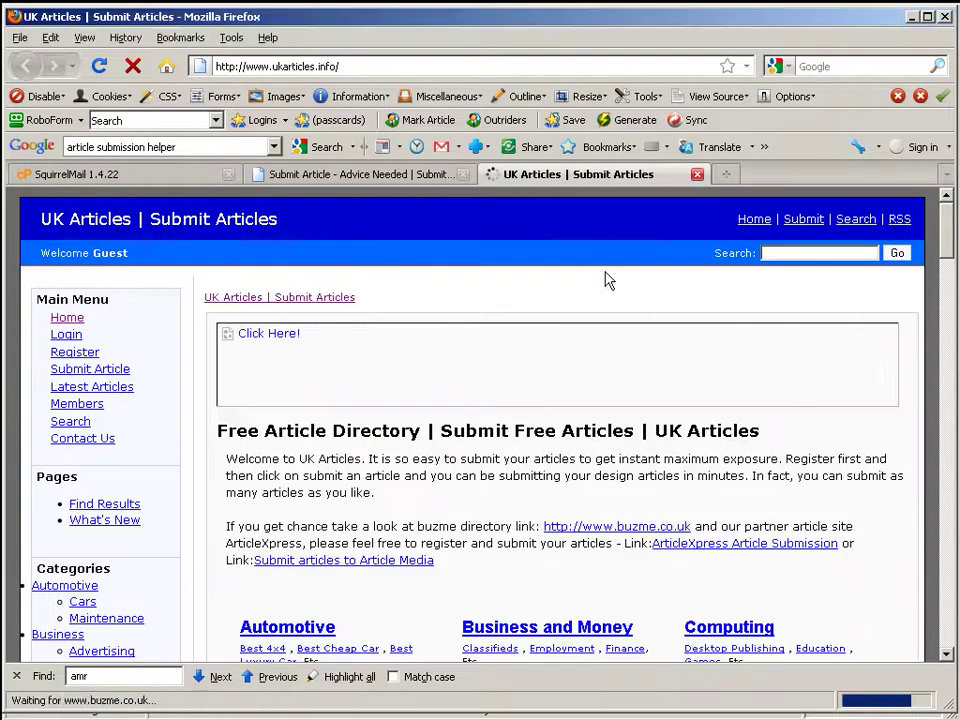
{"action": "left_click", "coordinate": [70, 336]}
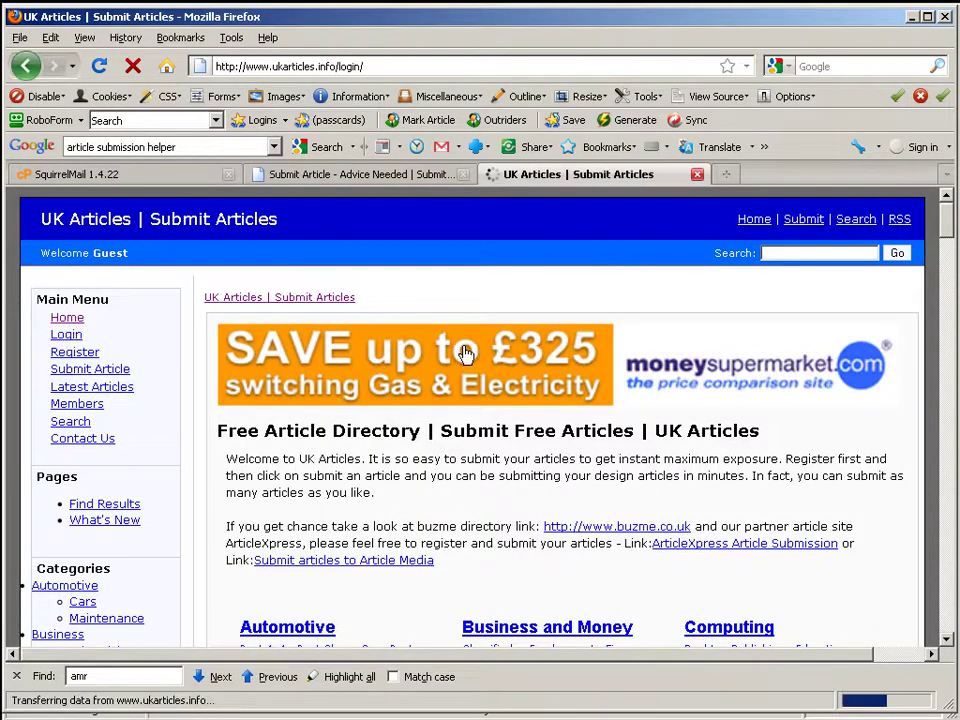
{"action": "left_click", "coordinate": [268, 391]}
{"action": "key", "text": "Tab"}
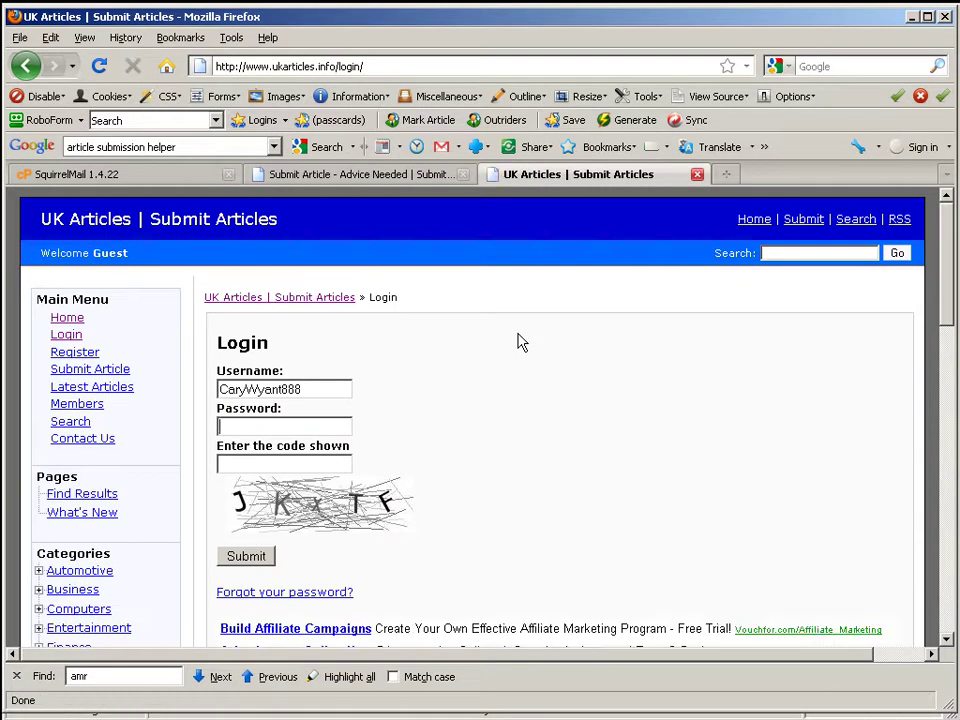
{"action": "type", "text": "***"}
{"action": "key", "text": "BackSpace"}
{"action": "key", "text": "BackSpace"}
{"action": "key", "text": "BackSpace"}
{"action": "type", "text": "*********"}
{"action": "key", "text": "Tab"}
{"action": "type", "text": "JKX"}
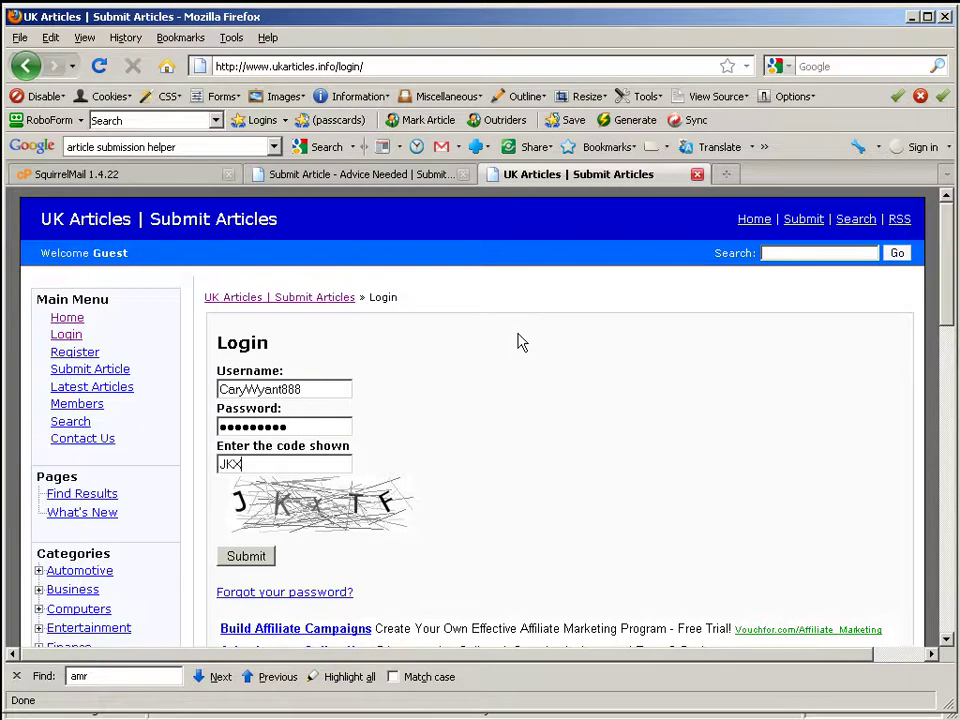
{"action": "type", "text": "TF"}
{"action": "key", "text": "Return"}
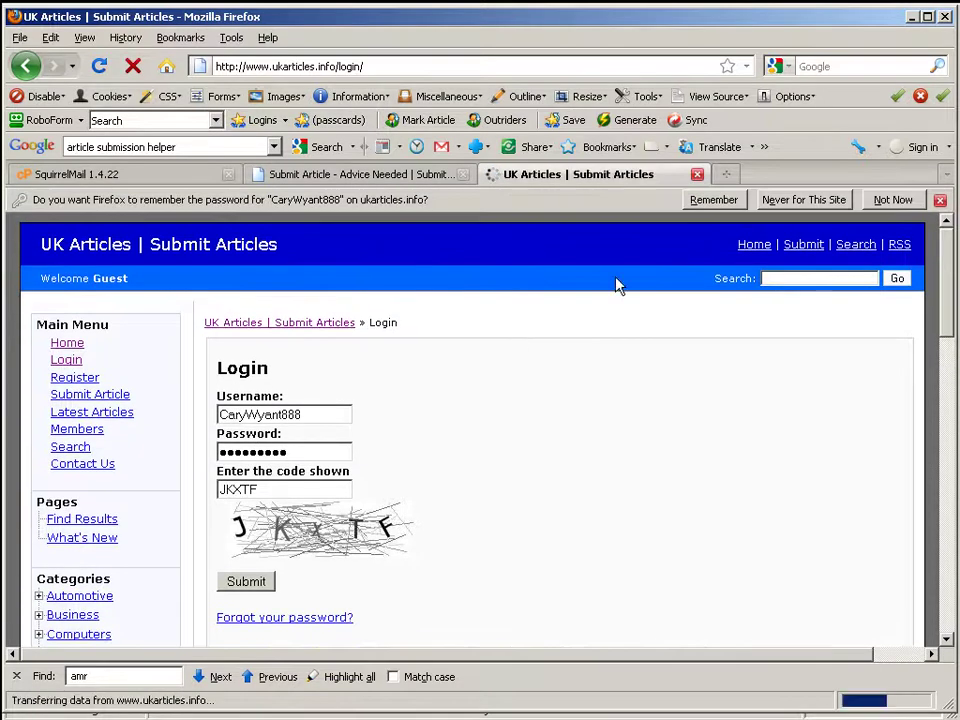
Step: Continue past the login message and open the My Articles and Submit Article pages
{"action": "left_click", "coordinate": [244, 414]}
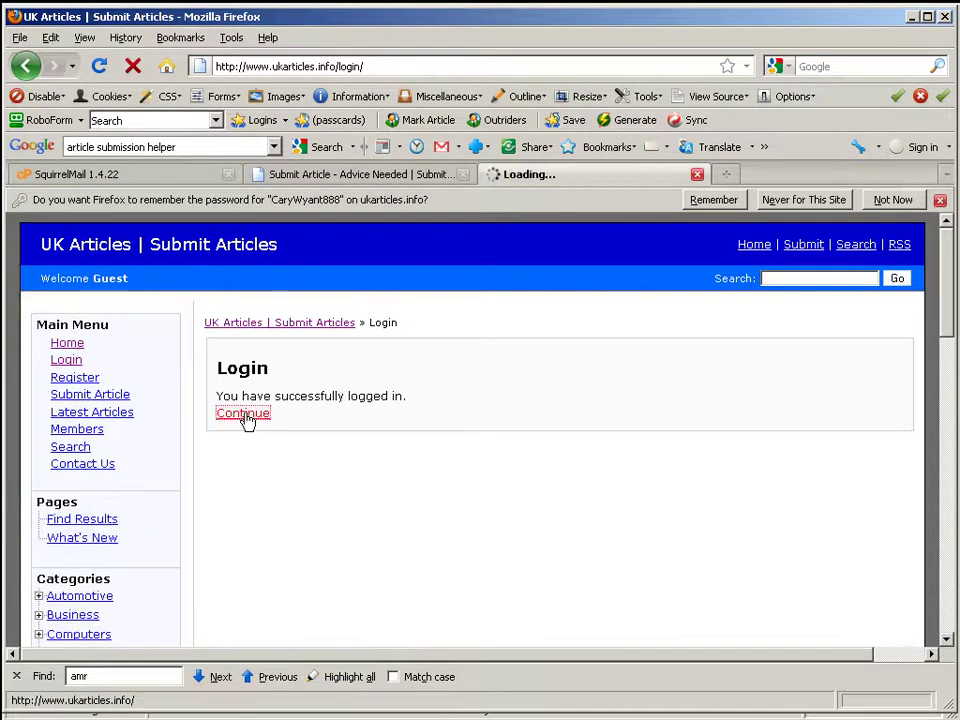
{"action": "left_click", "coordinate": [84, 377]}
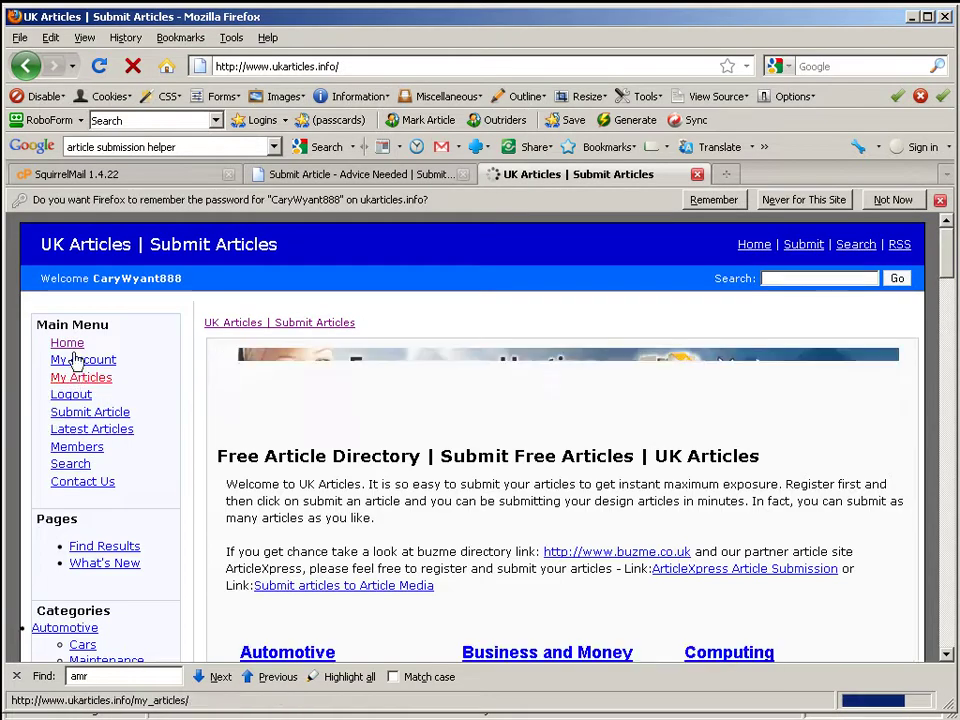
{"action": "left_click", "coordinate": [82, 416]}
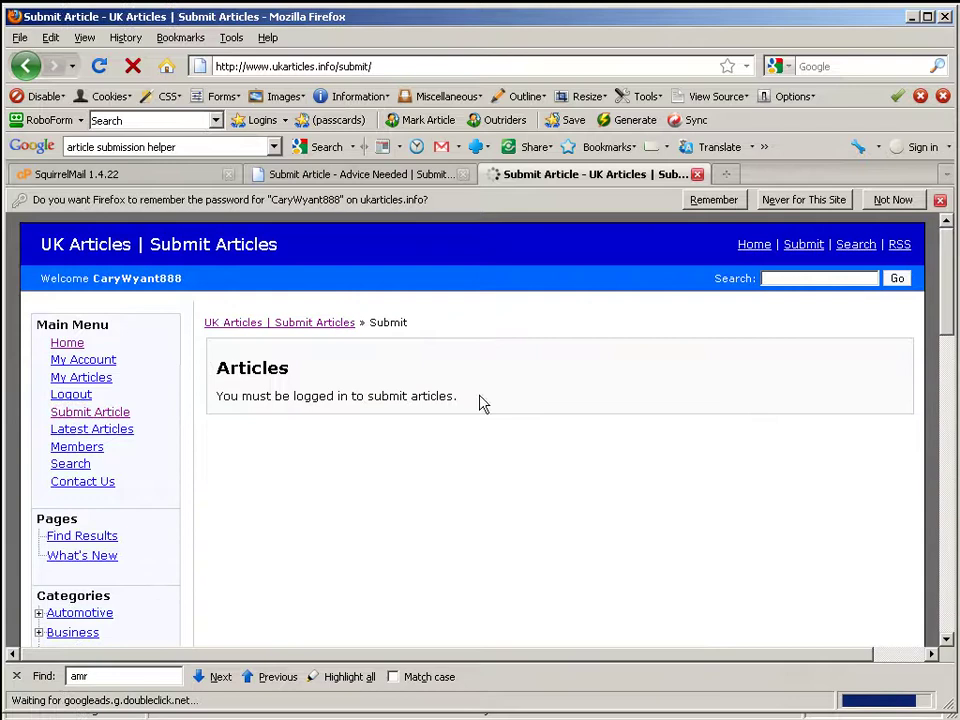
Step: Highlight the login-required message and compare the Advice Needed and UK Articles tabs
{"action": "left_click_drag", "start_coordinate": [459, 397], "coordinate": [237, 399]}
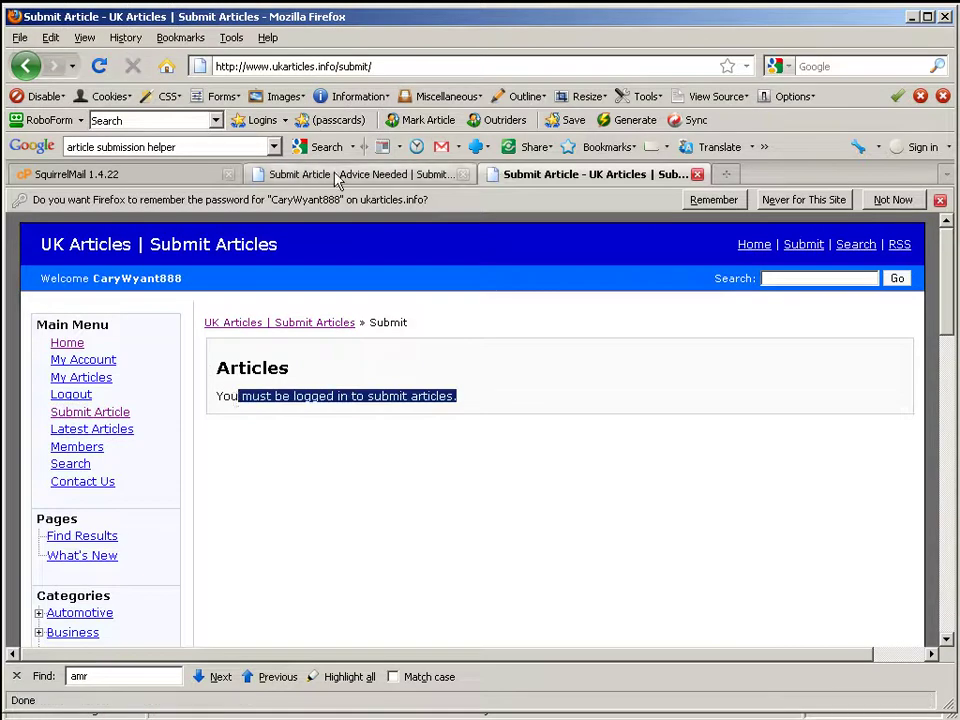
{"action": "left_click", "coordinate": [326, 173]}
{"action": "left_click", "coordinate": [575, 176]}
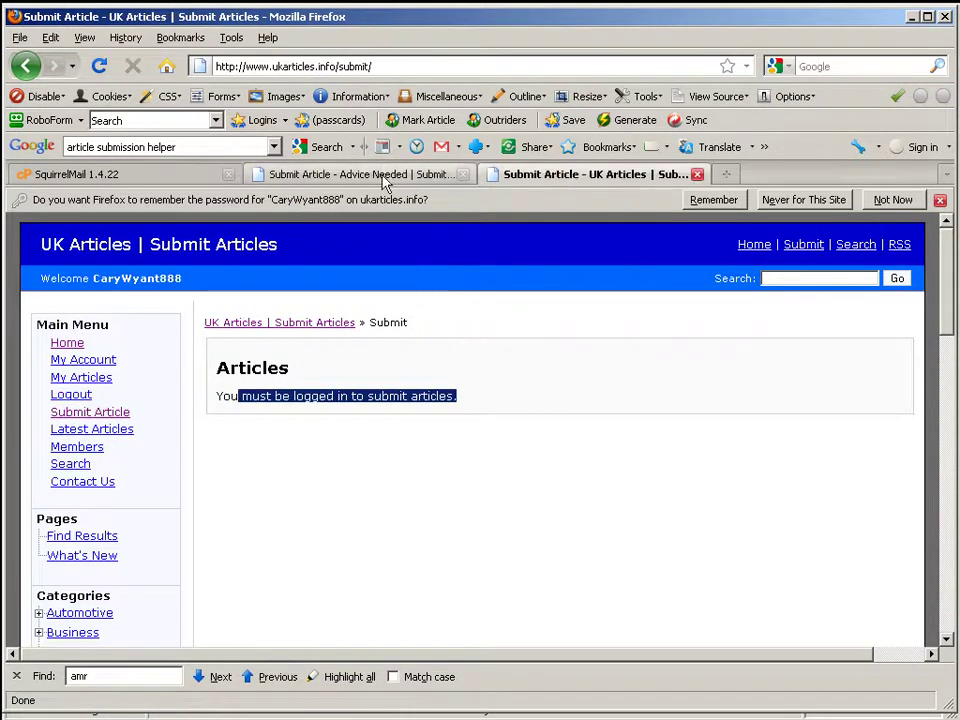
{"action": "left_click", "coordinate": [365, 174]}
{"action": "left_click", "coordinate": [617, 177]}
{"action": "left_click", "coordinate": [372, 176]}
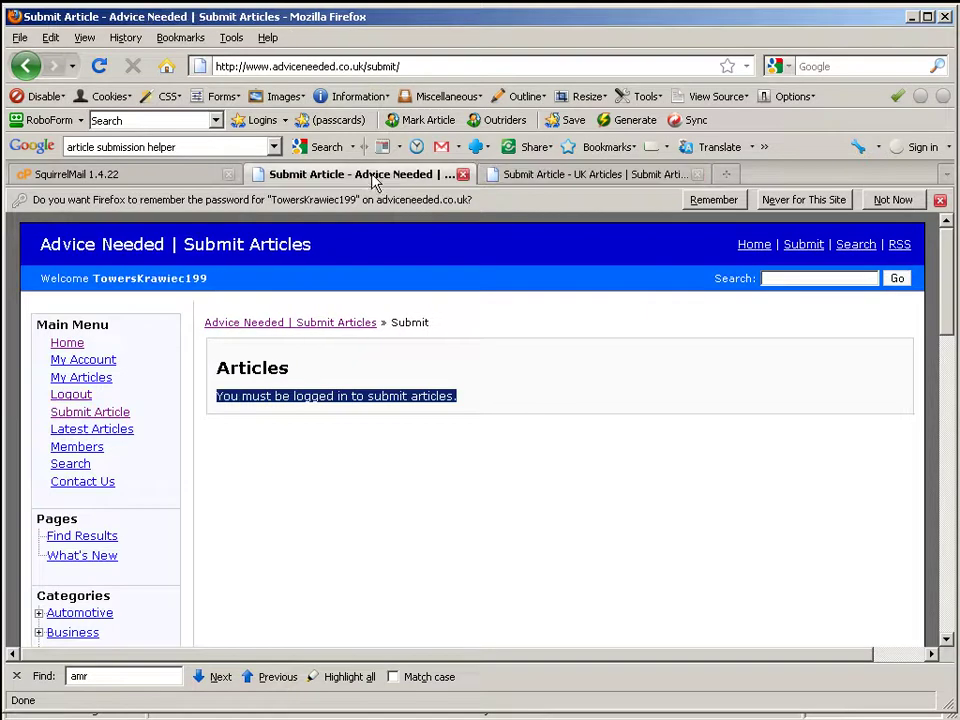
{"action": "left_click", "coordinate": [564, 178]}
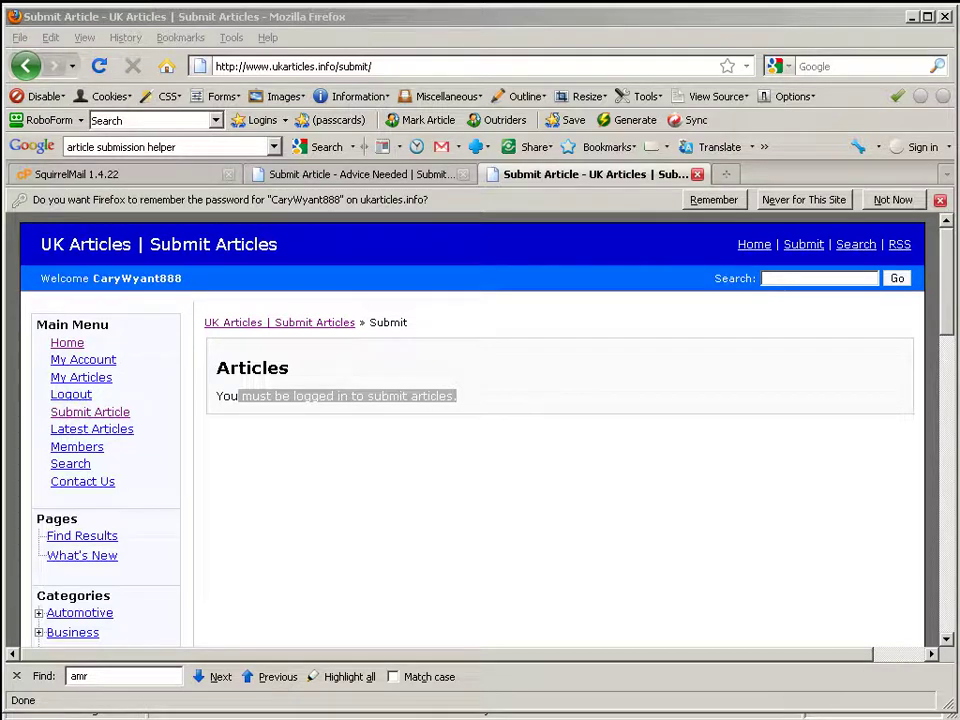
Step: In Article Marketing Robot, filter for toprankingseoarticles and open its row's context menu
{"action": "key", "text": "alt+Tab"}
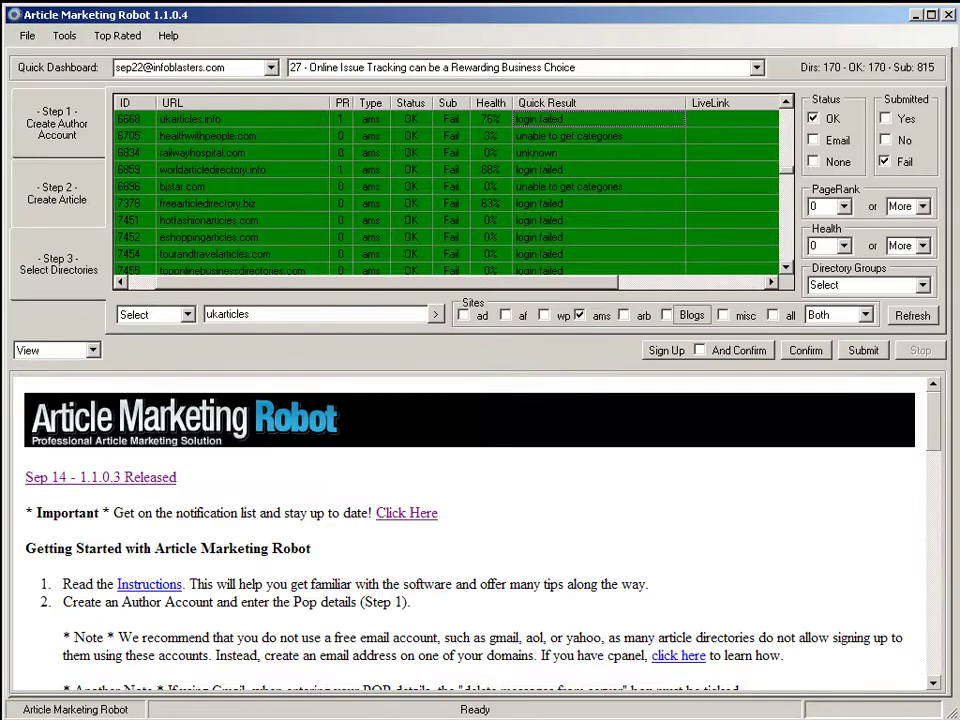
{"action": "double_click", "coordinate": [298, 315]}
{"action": "key", "text": "BackSpace"}
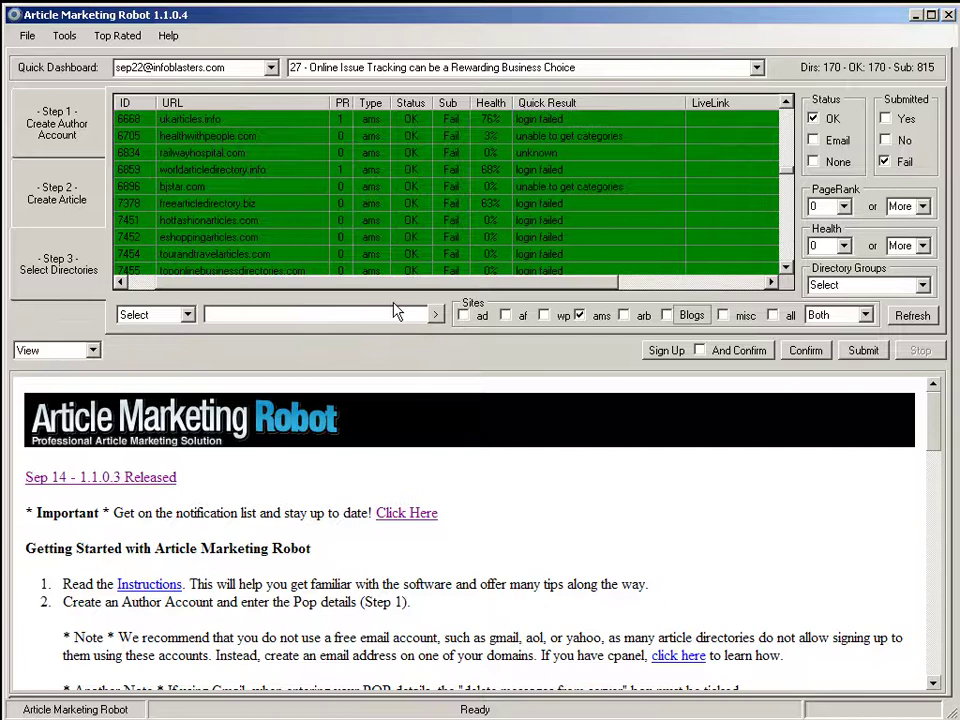
{"action": "type", "text": "toprankingseoarticles"}
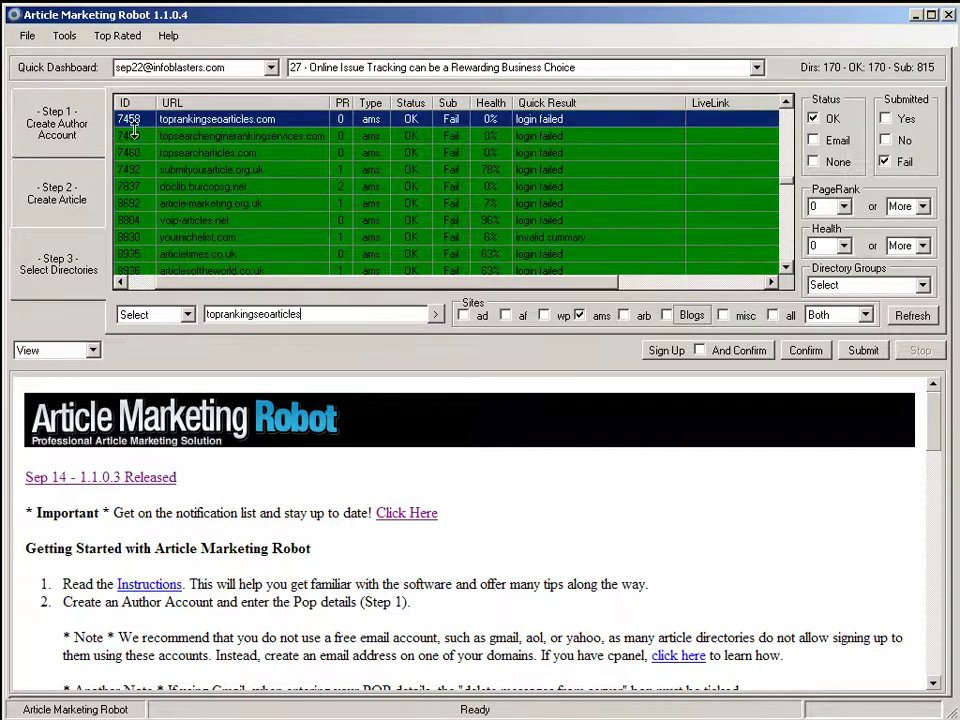
{"action": "right_click", "coordinate": [612, 122]}
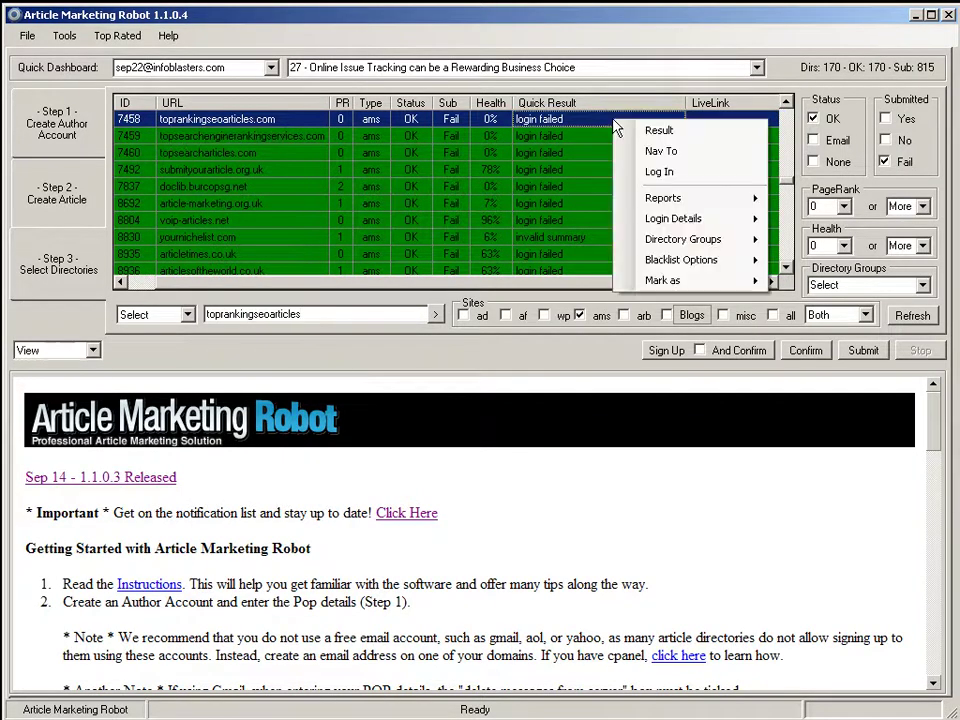
Step: Open toprankingseoarticles.com in Firefox and log in with the stored credentials and the captcha code
{"action": "left_click", "coordinate": [668, 155]}
{"action": "left_click", "coordinate": [508, 314]}
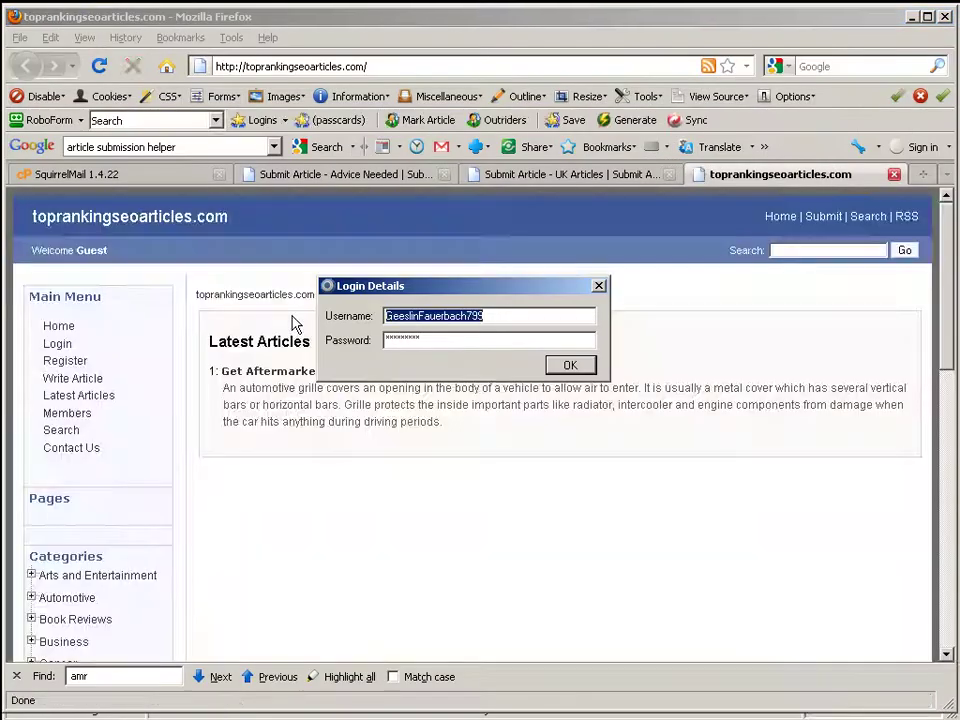
{"action": "left_click", "coordinate": [588, 368]}
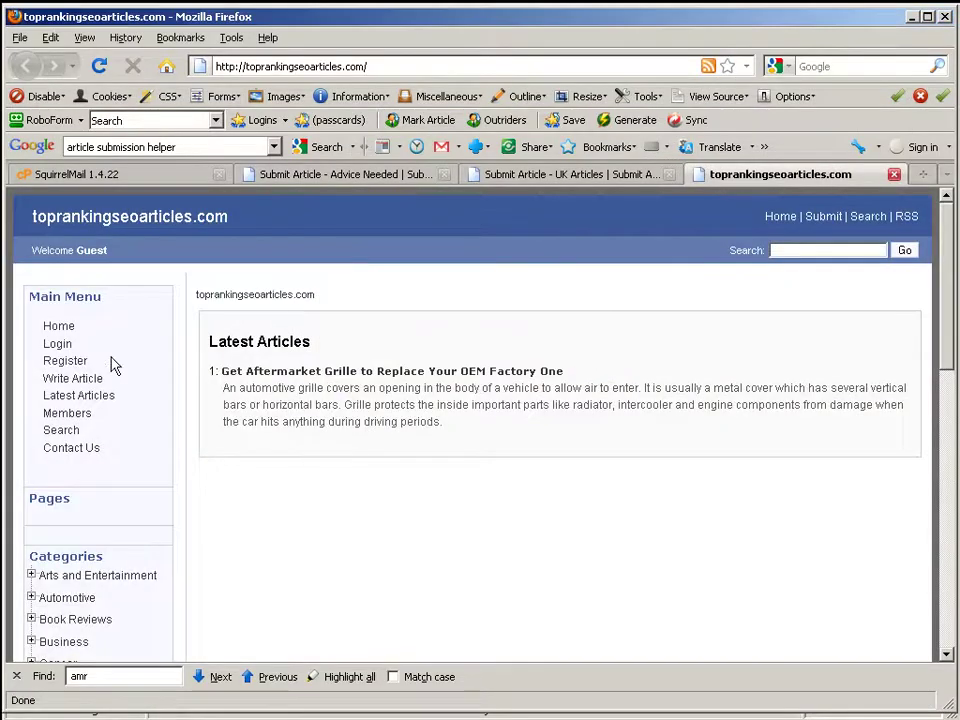
{"action": "left_click", "coordinate": [57, 343]}
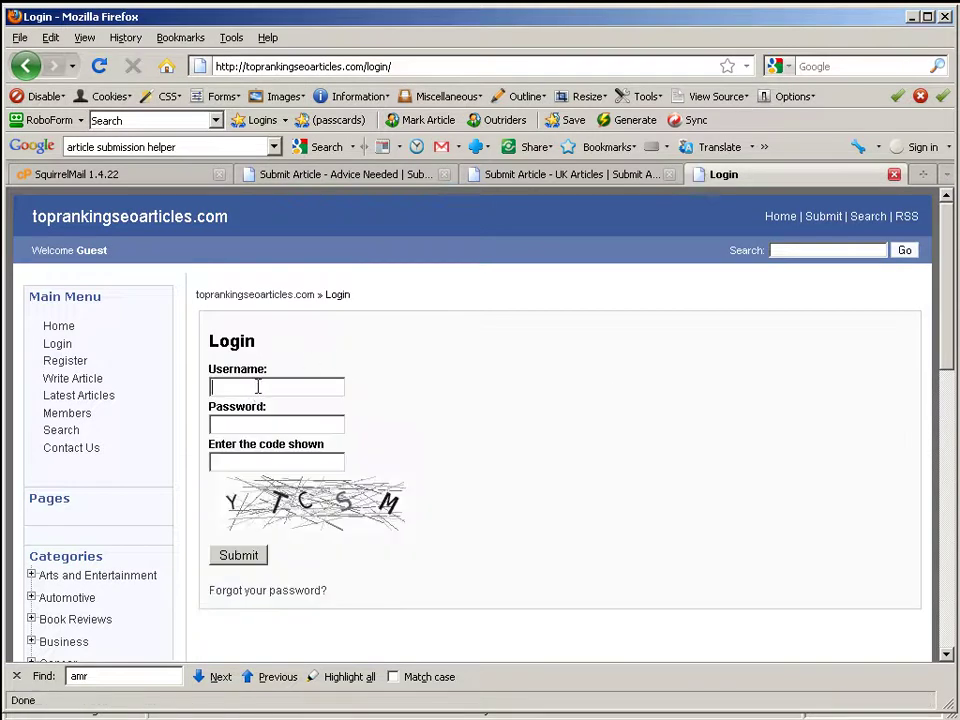
{"action": "type", "text": "•••••••"}
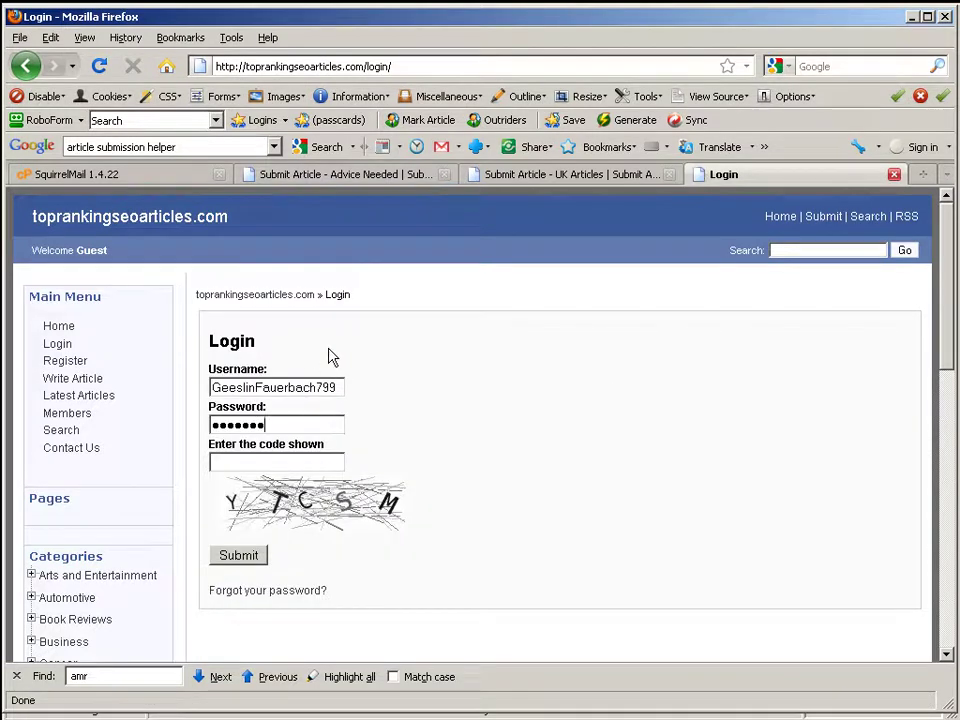
{"action": "key", "text": "Tab"}
{"action": "type", "text": "TY"}
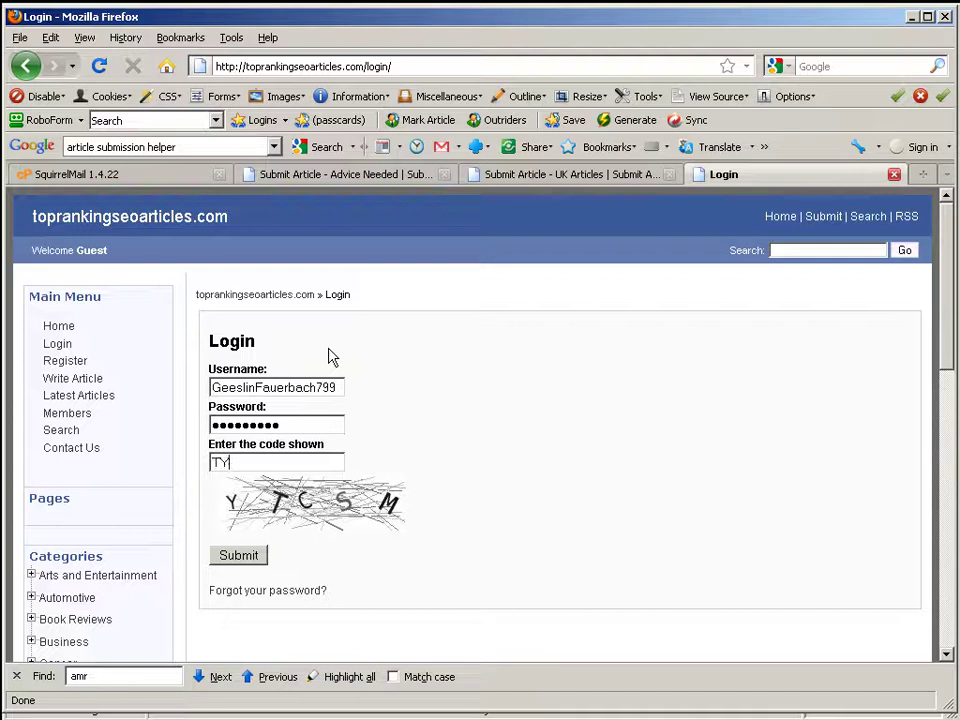
{"action": "type", "text": "CSM"}
{"action": "key", "text": "Return"}
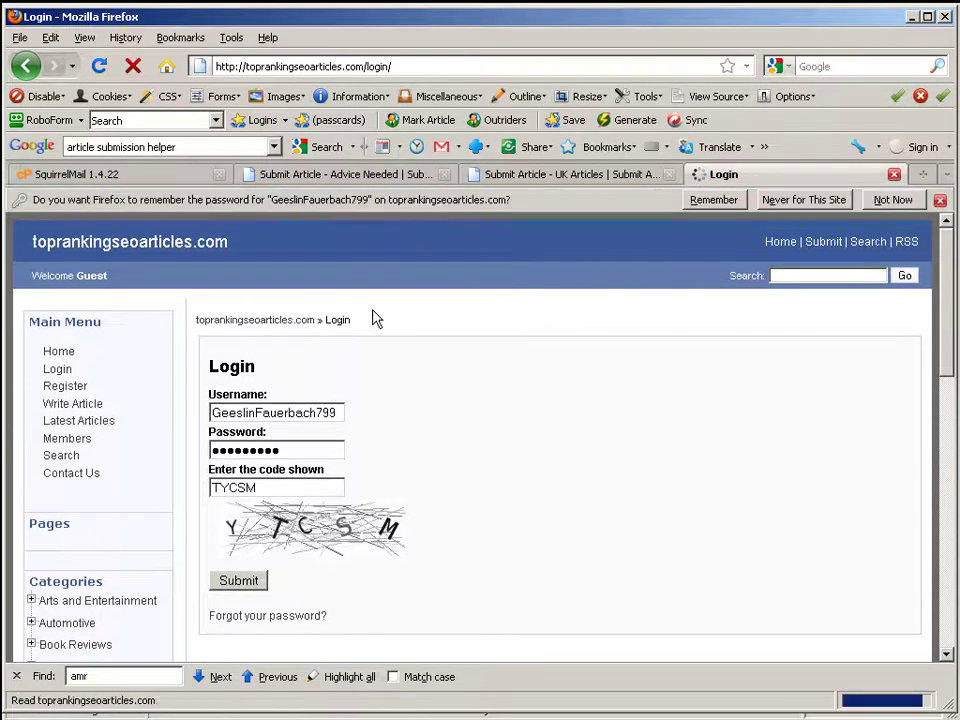
Step: Resubmit the login, highlight 'account not yet activated', and switch to the SquirrelMail inbox
{"action": "left_click_drag", "start_coordinate": [375, 400], "coordinate": [377, 401]}
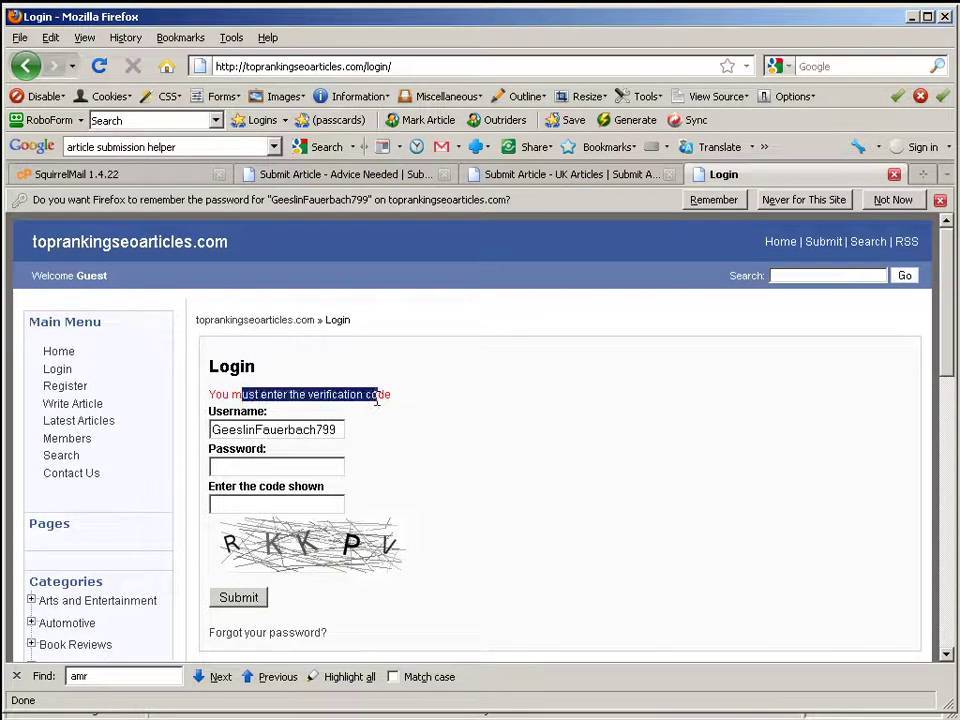
{"action": "left_click", "coordinate": [279, 483]}
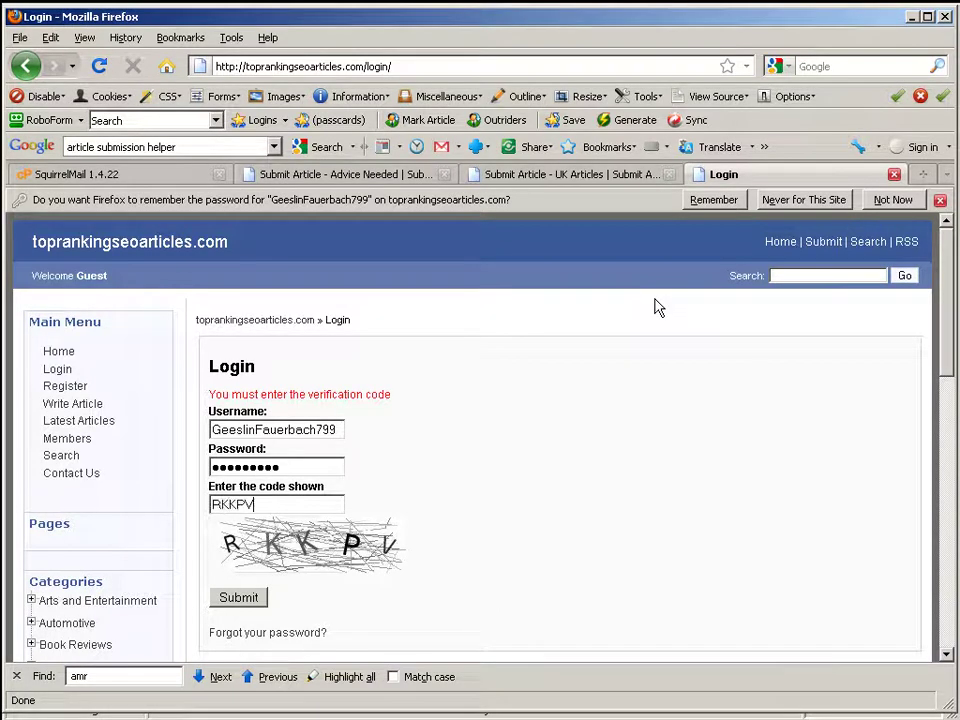
{"action": "key", "text": "Return"}
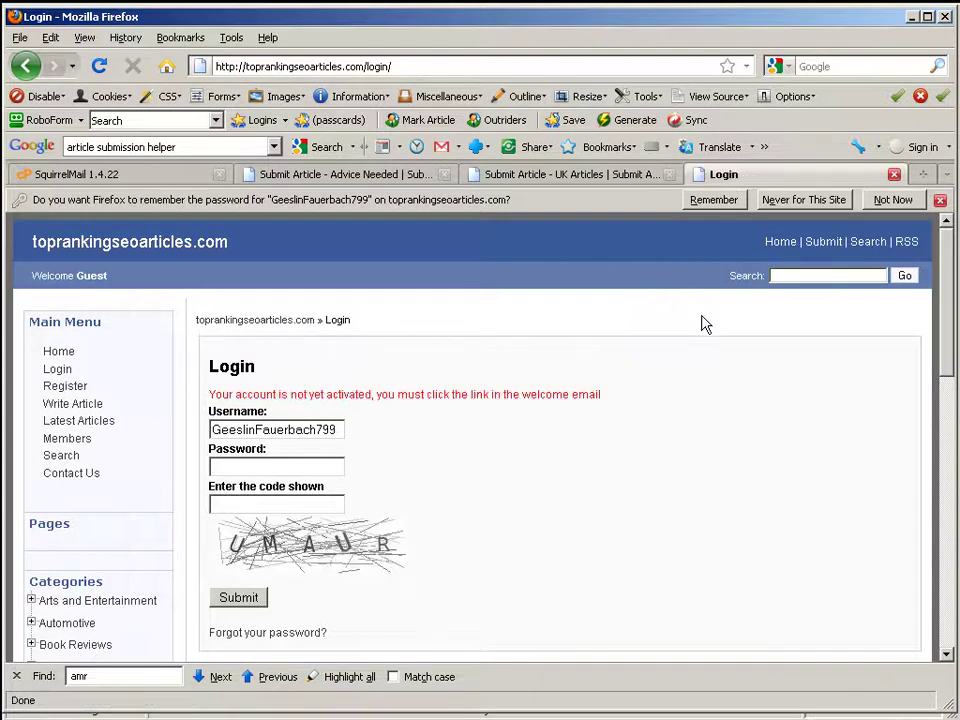
{"action": "left_click_drag", "start_coordinate": [597, 399], "coordinate": [233, 399]}
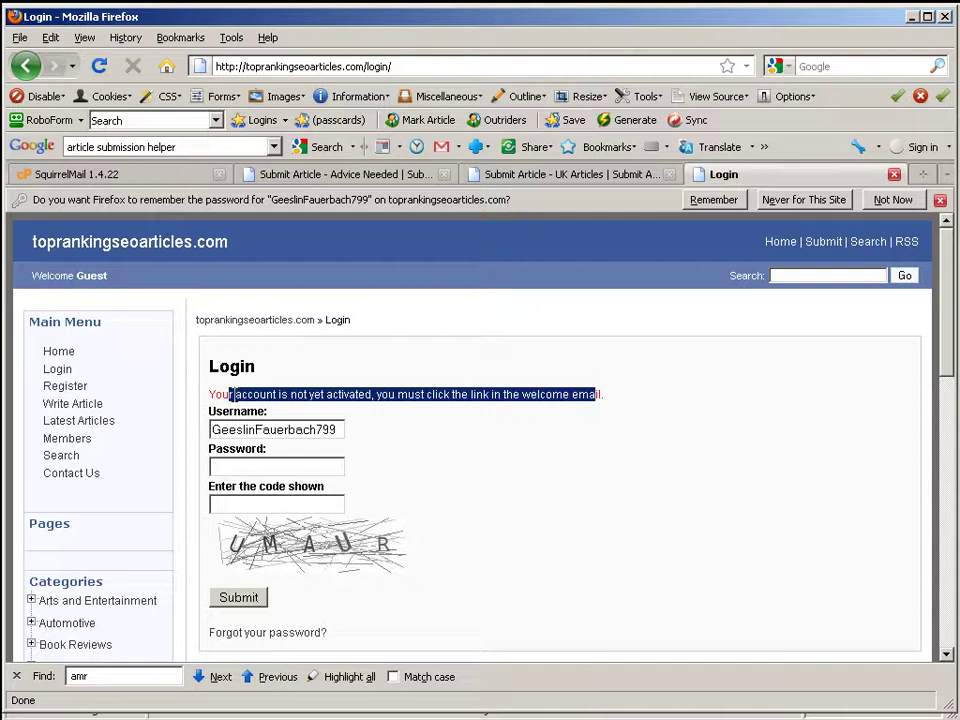
{"action": "left_click", "coordinate": [126, 177]}
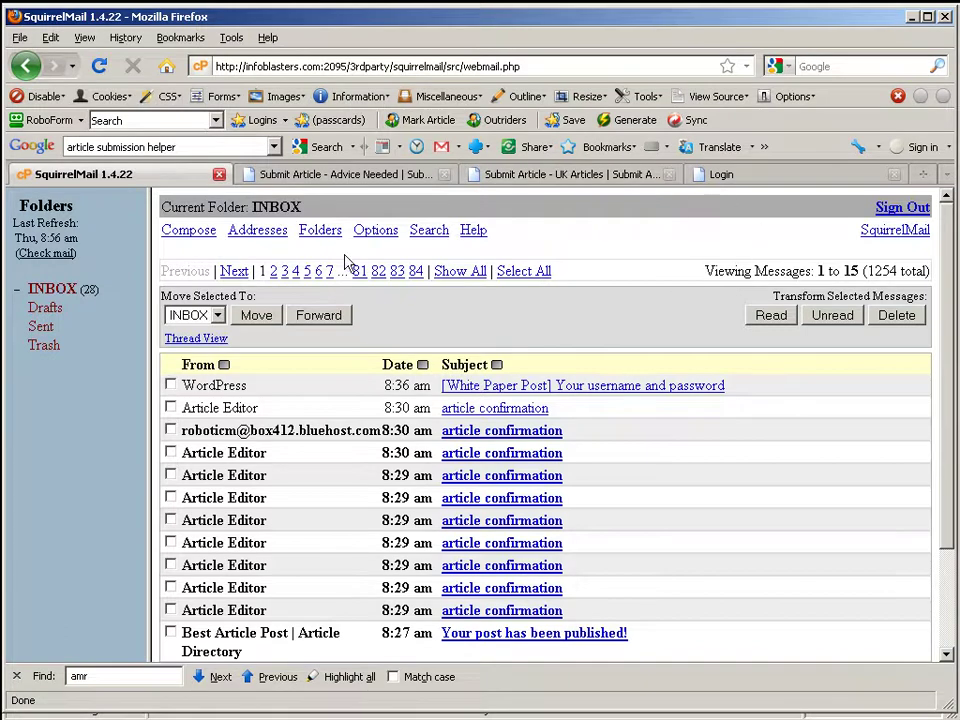
Step: Copy the site name from the login page's address and return to SquirrelMail
{"action": "left_click", "coordinate": [808, 174]}
{"action": "double_click", "coordinate": [280, 66]}
{"action": "key", "text": "ctrl+c"}
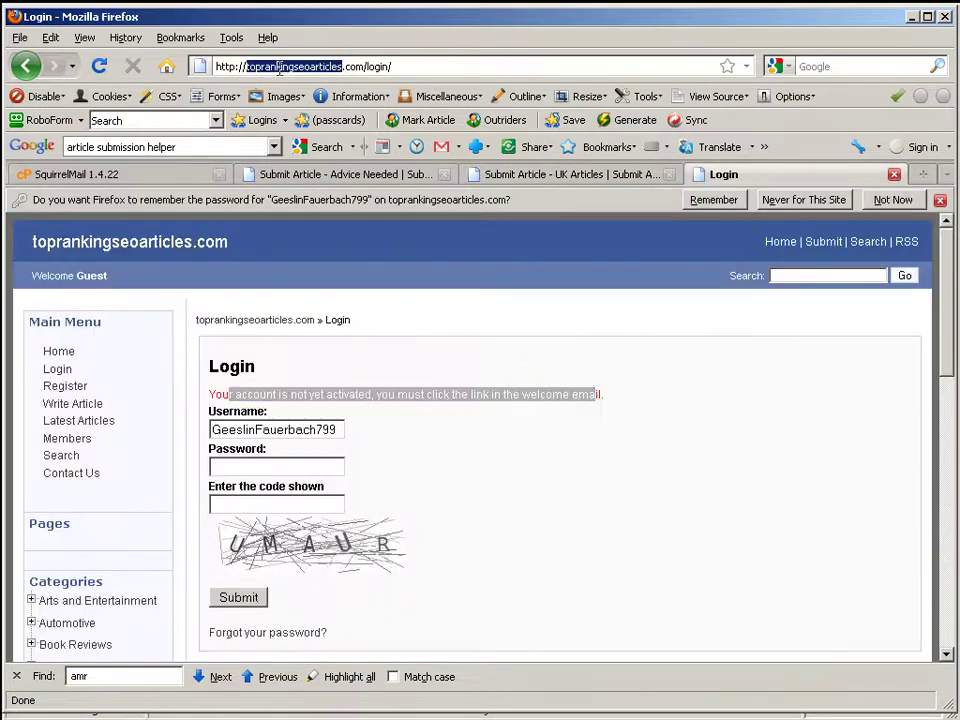
{"action": "left_click", "coordinate": [562, 177]}
{"action": "left_click", "coordinate": [98, 176]}
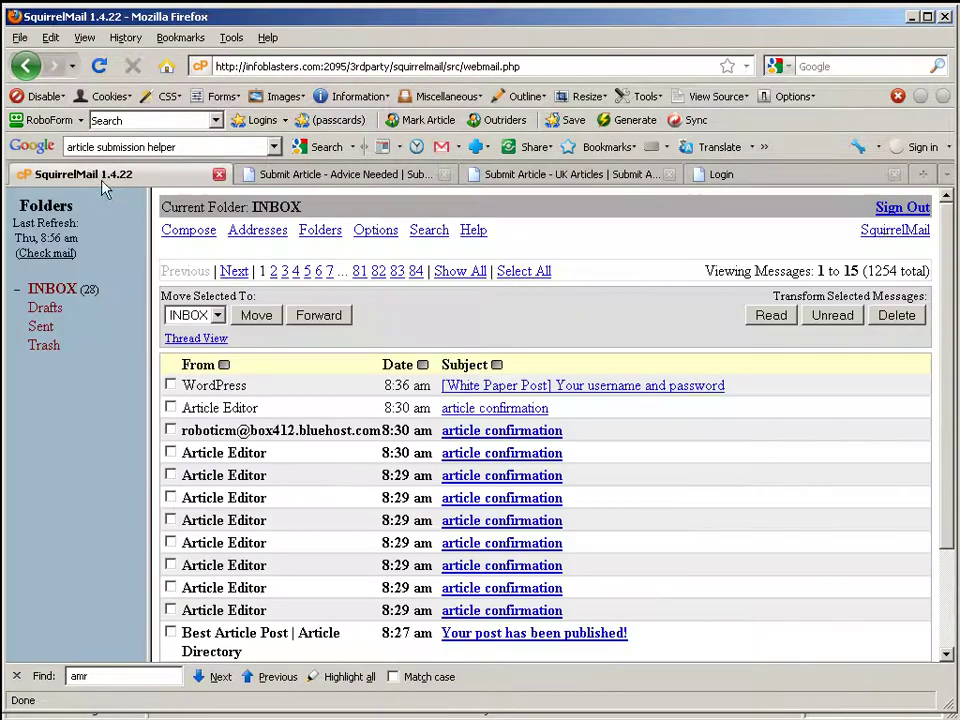
Step: Search the inbox Everywhere for toprankingseoarticles, see No Messages Found, and return to the login page
{"action": "left_click", "coordinate": [429, 233]}
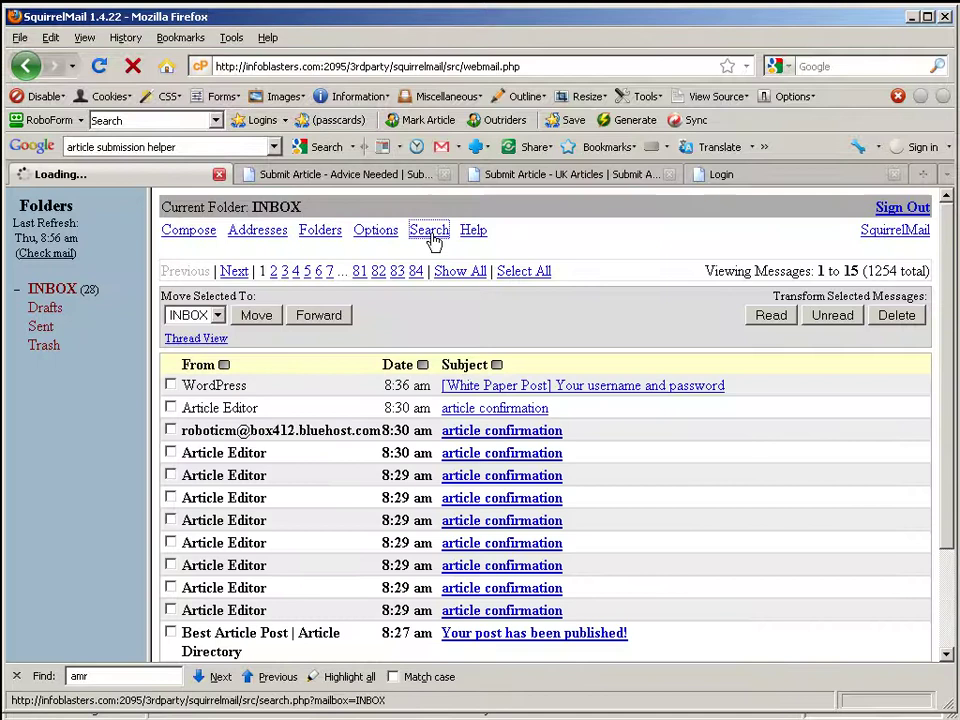
{"action": "key", "text": "ctrl+v"}
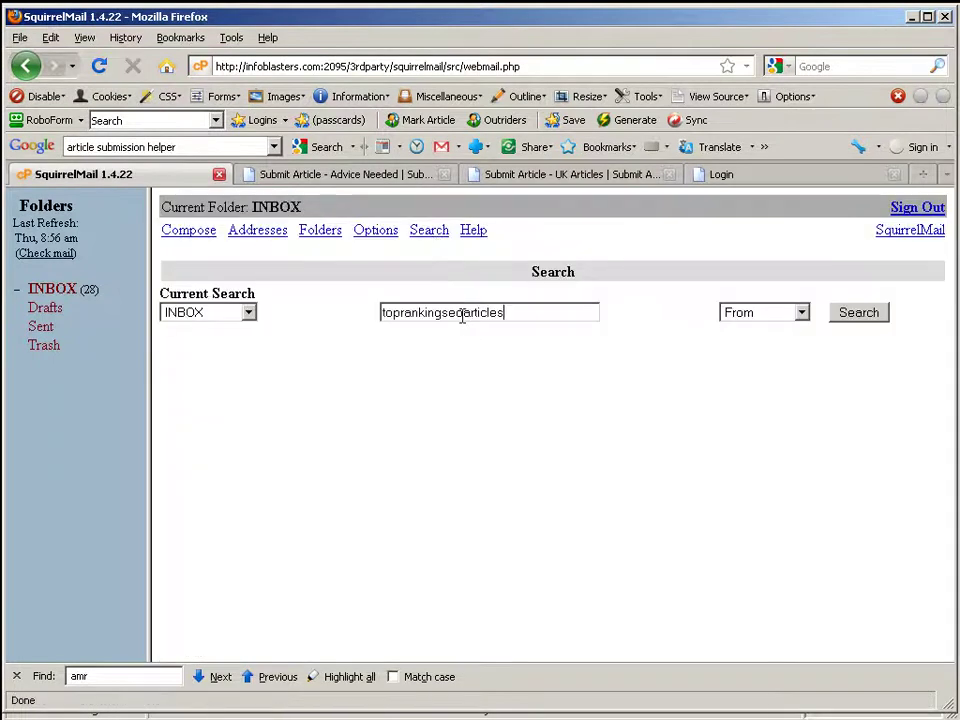
{"action": "left_click", "coordinate": [801, 313]}
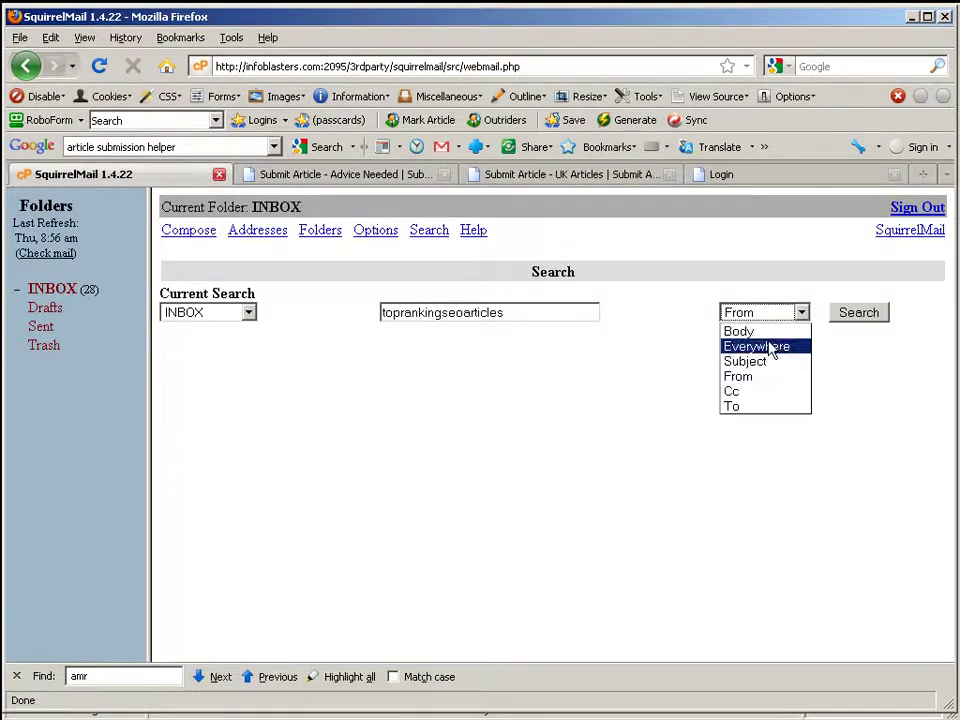
{"action": "left_click", "coordinate": [776, 346]}
{"action": "left_click", "coordinate": [864, 318]}
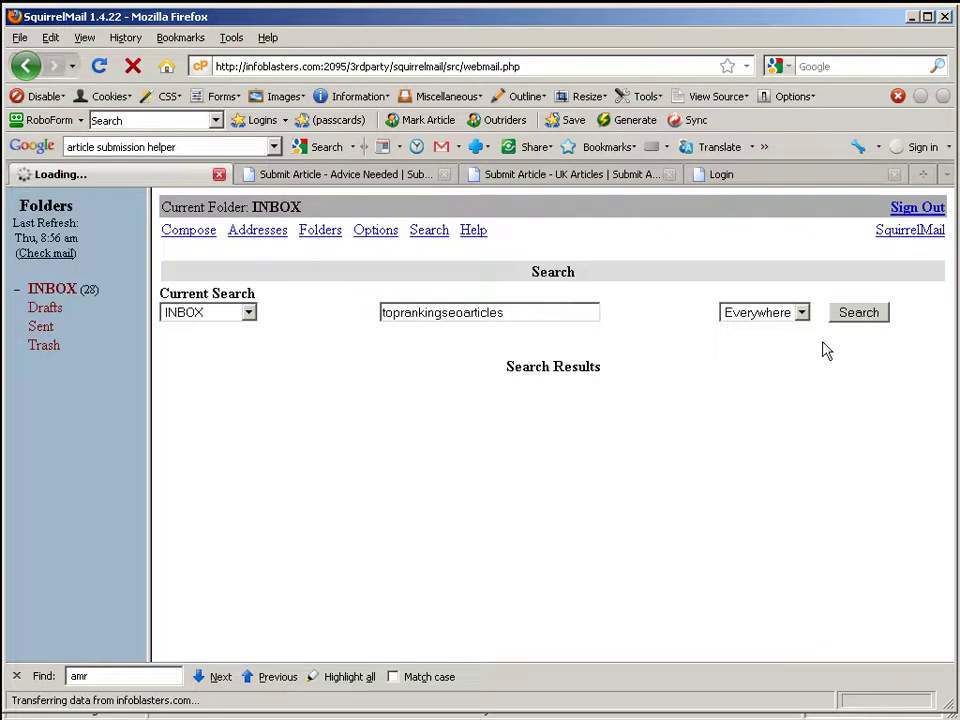
{"action": "left_click_drag", "start_coordinate": [650, 410], "coordinate": [452, 400]}
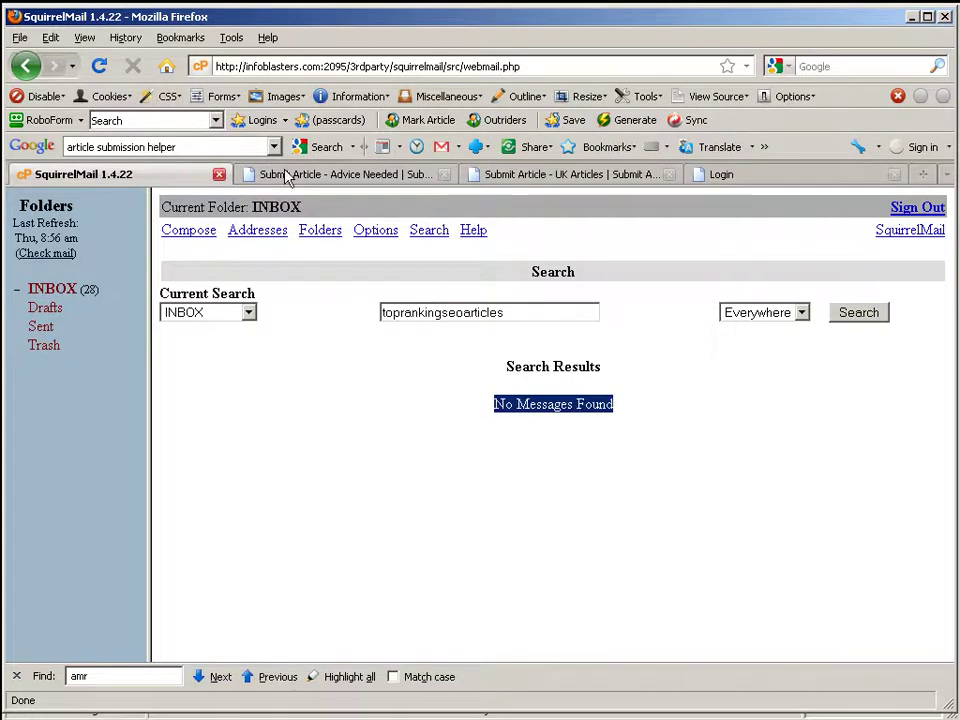
{"action": "left_click", "coordinate": [740, 177]}
Step: Follow the 'Forgot your password?' link on the toprankingseoarticles.com login page
{"action": "left_click", "coordinate": [495, 358]}
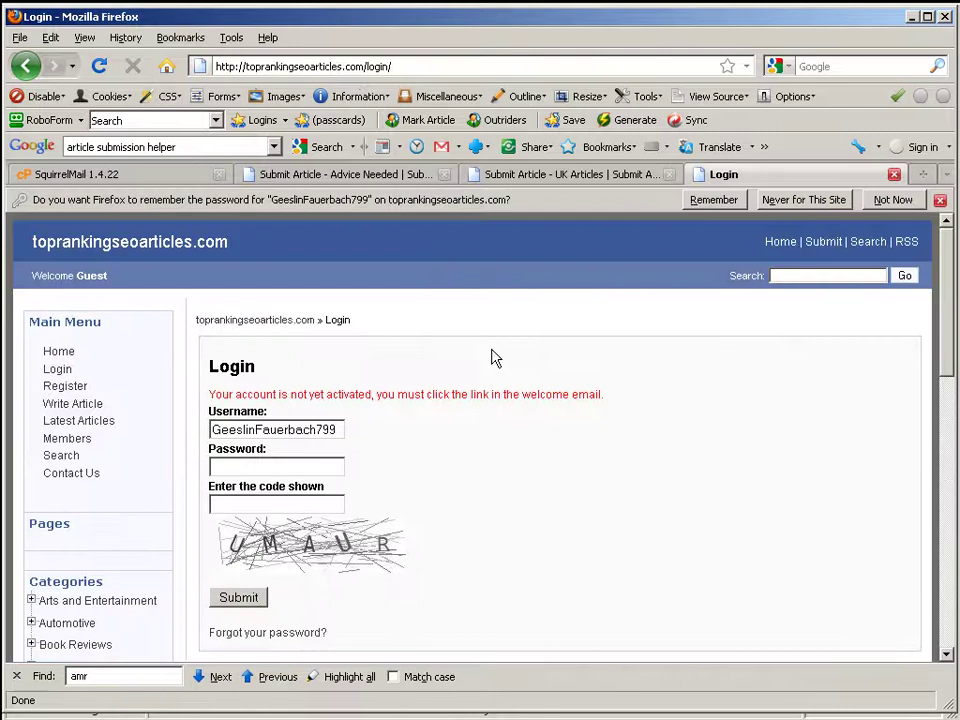
{"action": "scroll", "coordinate": [728, 401], "scroll_direction": "down", "scroll_amount": 2}
{"action": "scroll", "coordinate": [600, 405], "scroll_direction": "down", "scroll_amount": 2}
{"action": "scroll", "coordinate": [400, 410], "scroll_direction": "up", "scroll_amount": 4}
{"action": "left_click", "coordinate": [282, 633]}
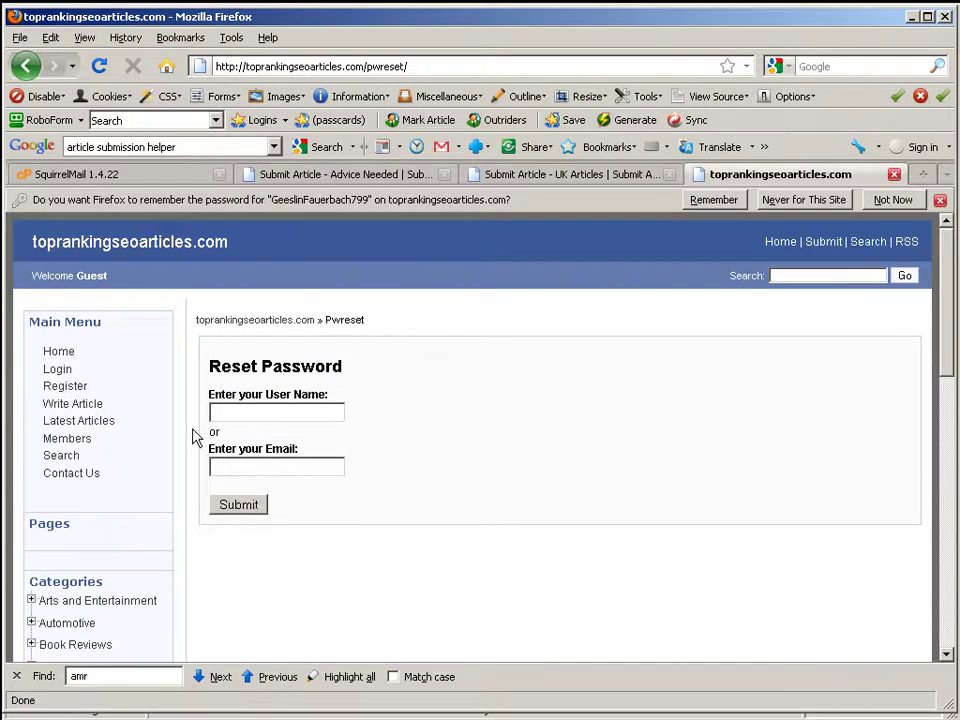
Step: Copy the username from the toprankingseoarticles.com Edit Login Details dialog in Article Marketing Robot
{"action": "key", "text": "alt+Tab"}
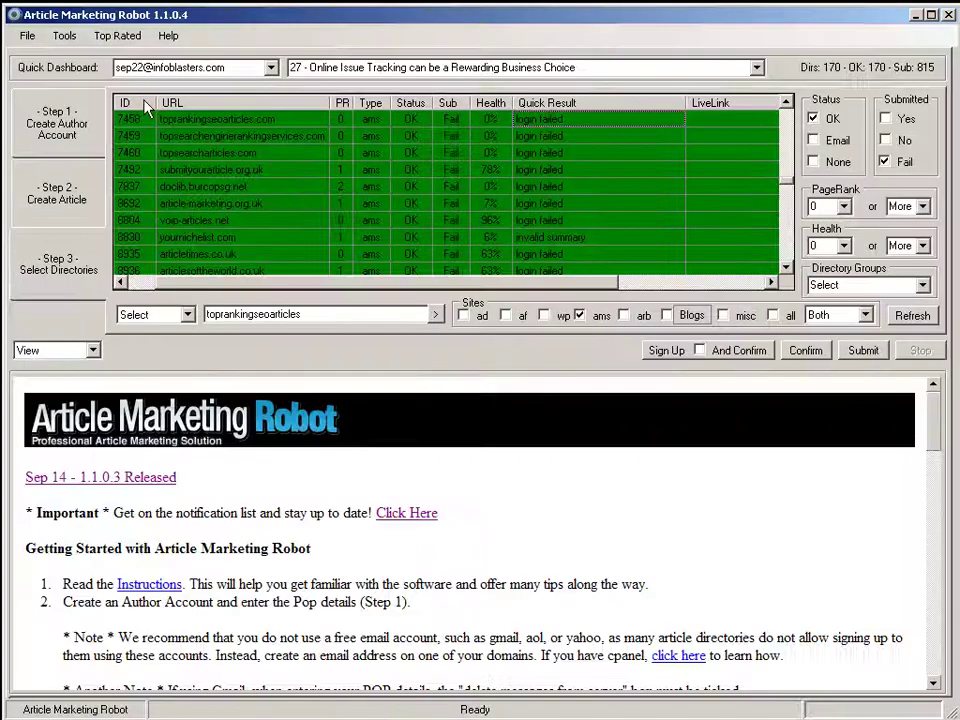
{"action": "left_click", "coordinate": [602, 122]}
{"action": "right_click", "coordinate": [600, 122]}
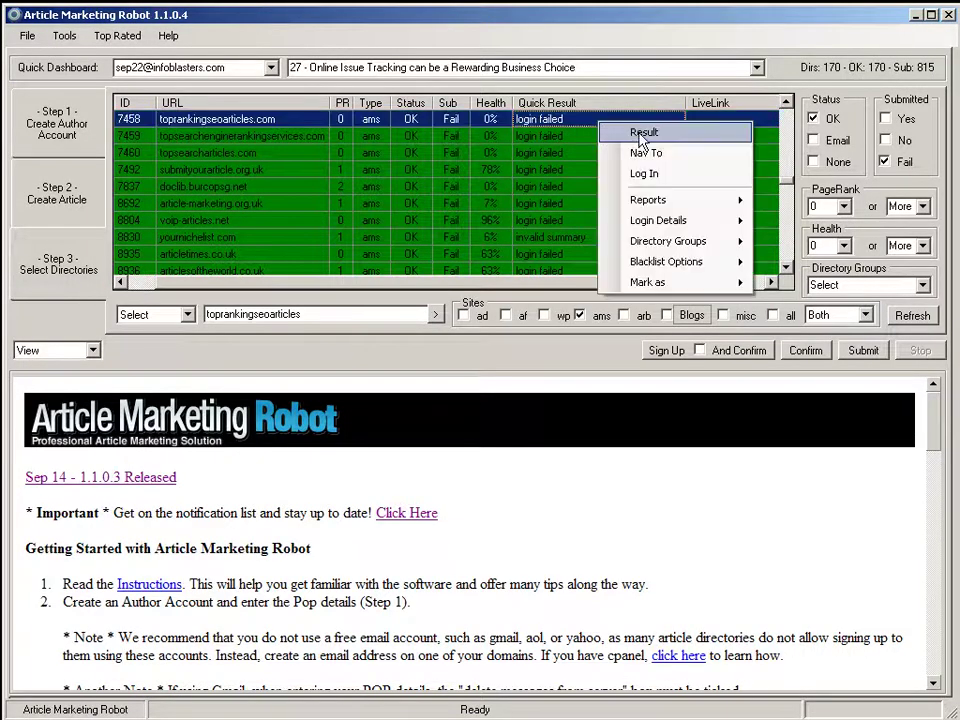
{"action": "mouse_move", "coordinate": [640, 204]}
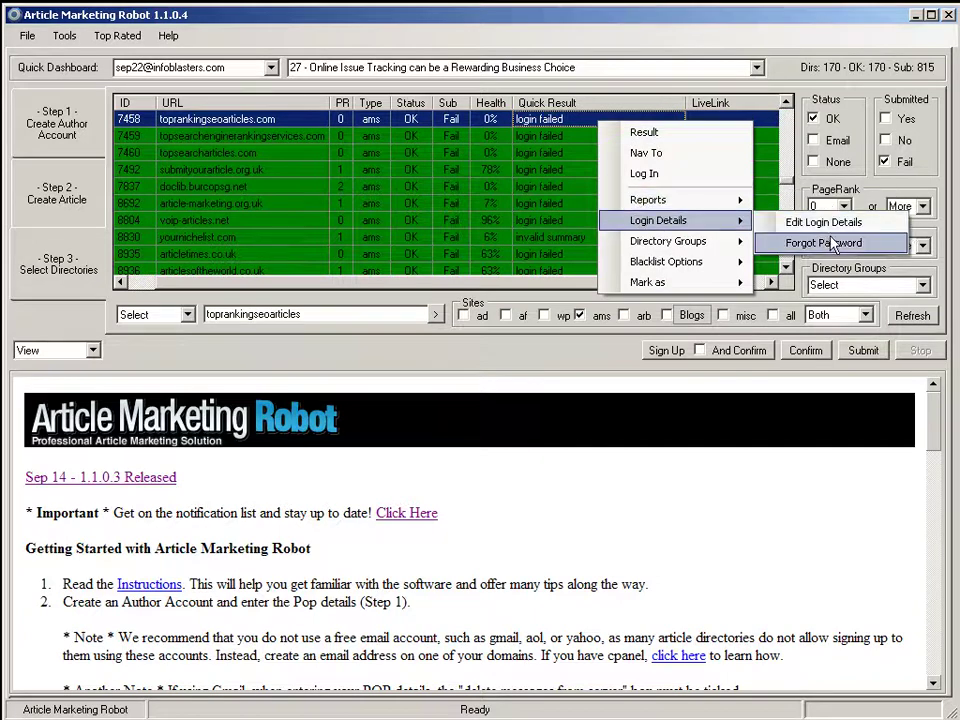
{"action": "left_click", "coordinate": [793, 222]}
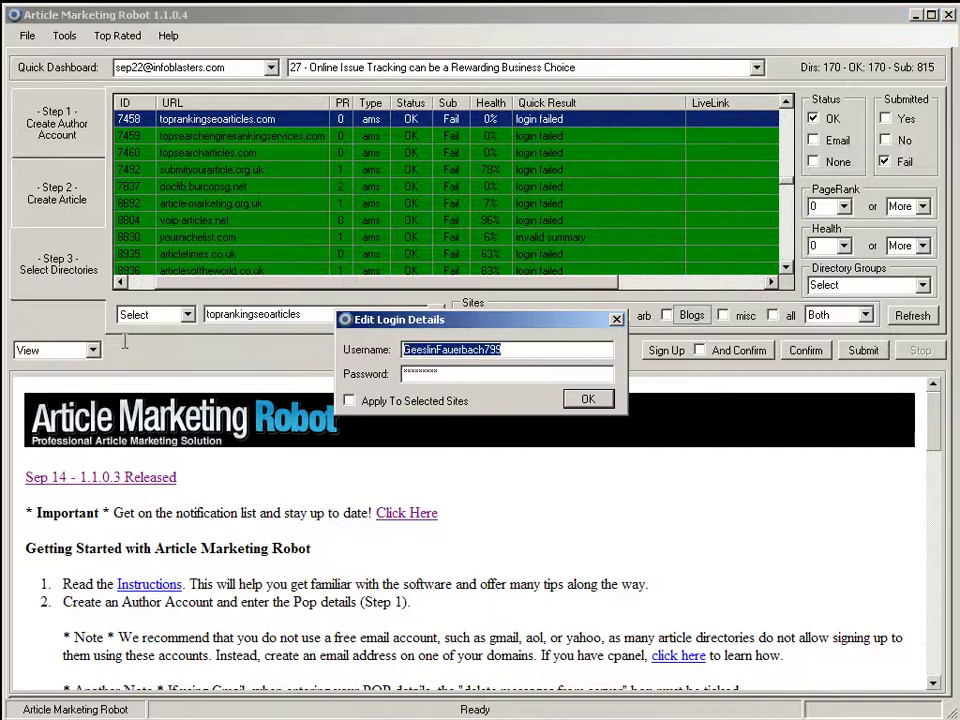
{"action": "left_click", "coordinate": [616, 319]}
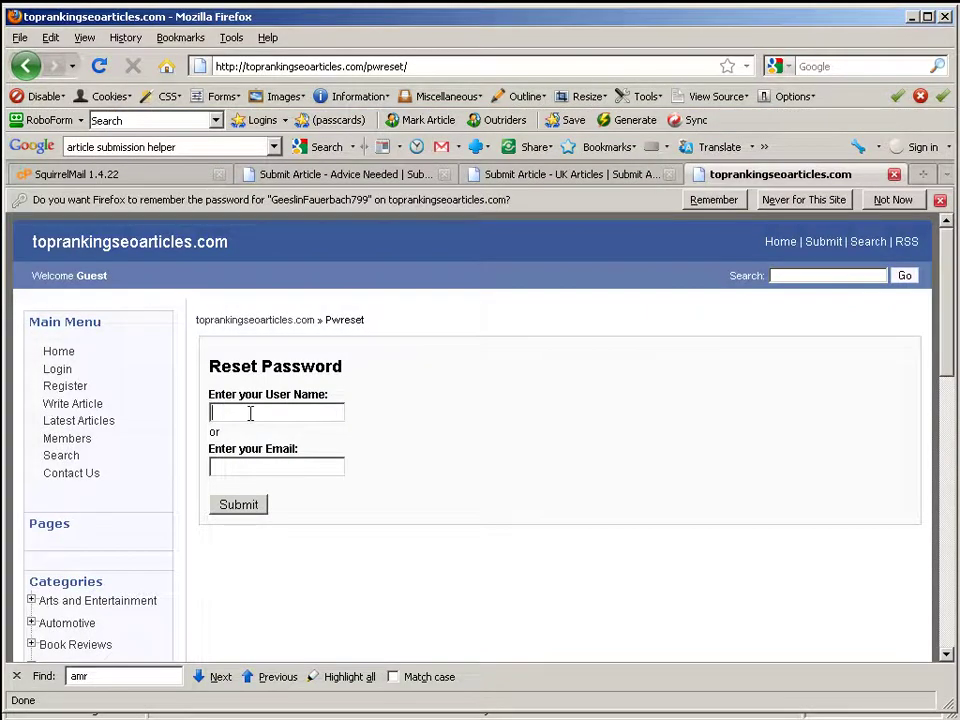
Step: Submit a password reset for that username and highlight the reset-email-sent confirmation
{"action": "left_click", "coordinate": [240, 506]}
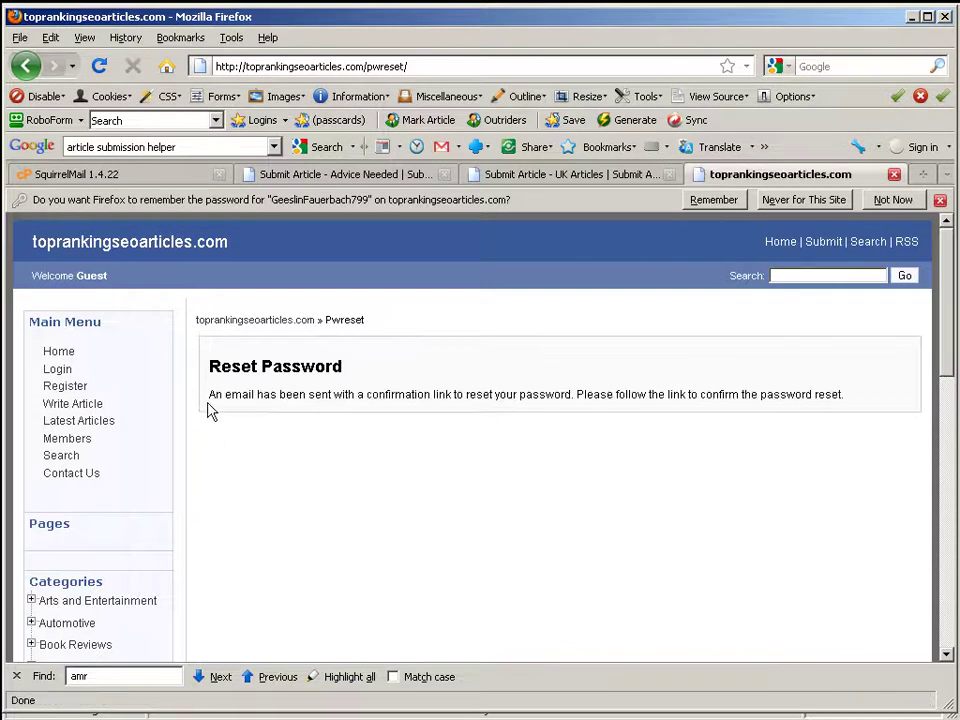
{"action": "left_click_drag", "start_coordinate": [210, 411], "coordinate": [581, 394]}
Step: Reload the SquirrelMail inbox and read the new ArticlesPlus.info subscription email; no password reset email is there
{"action": "left_click", "coordinate": [128, 178]}
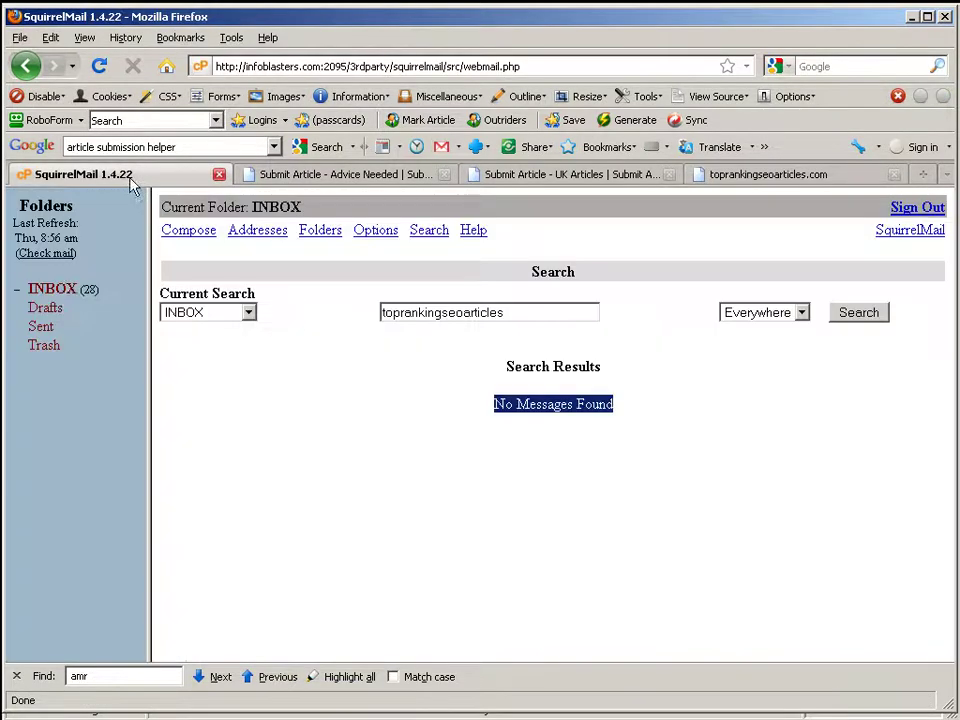
{"action": "left_click", "coordinate": [54, 290]}
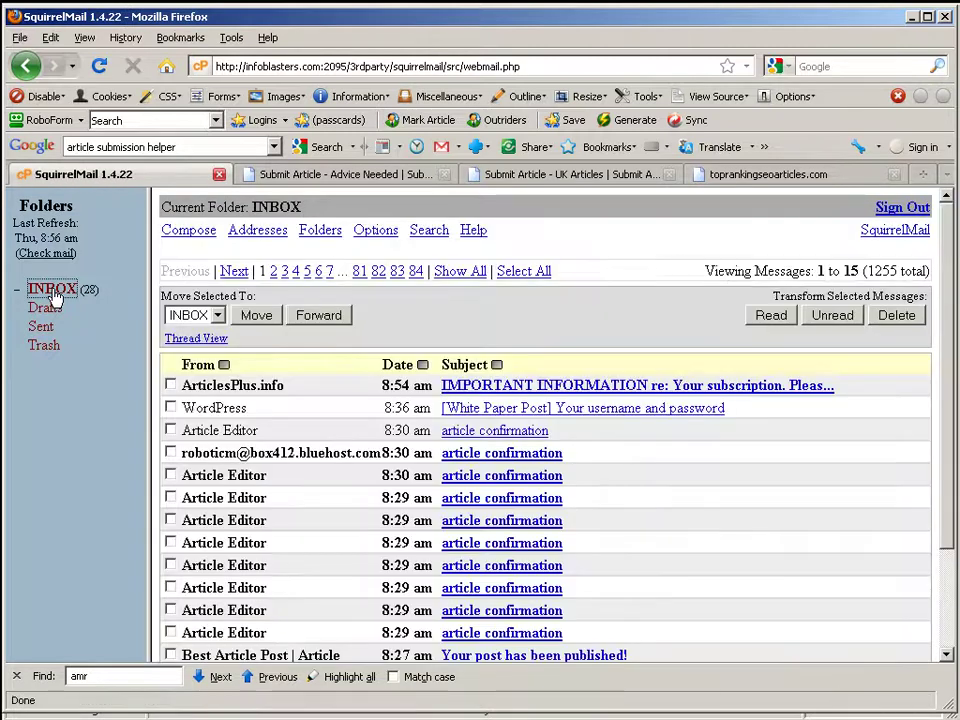
{"action": "left_click", "coordinate": [700, 386]}
{"action": "scroll", "coordinate": [415, 513], "scroll_direction": "down", "scroll_amount": 4}
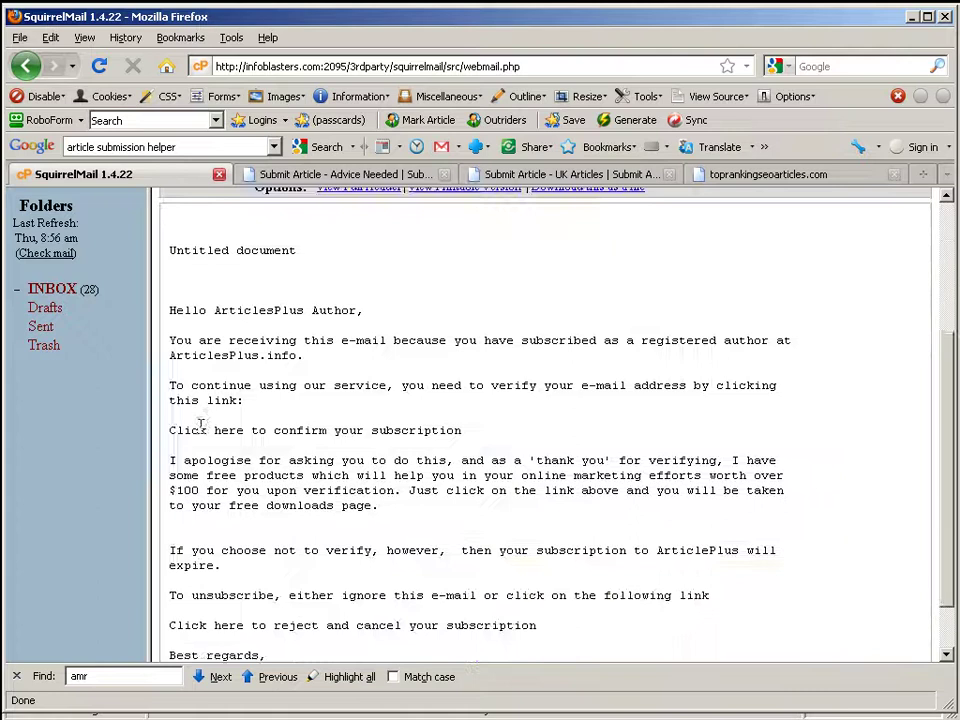
{"action": "left_click", "coordinate": [47, 290]}
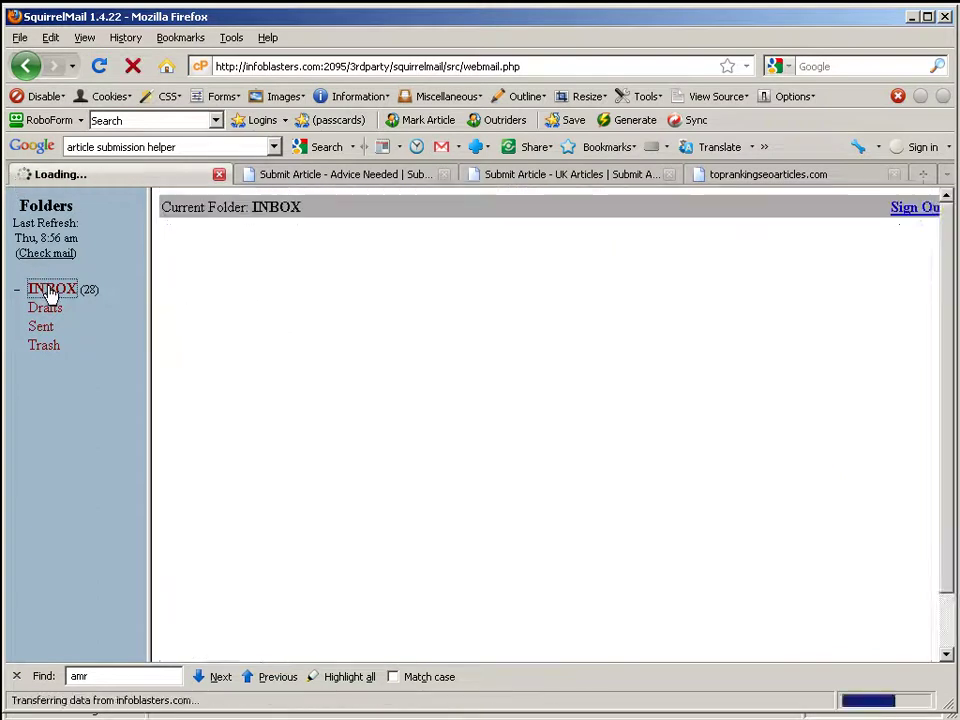